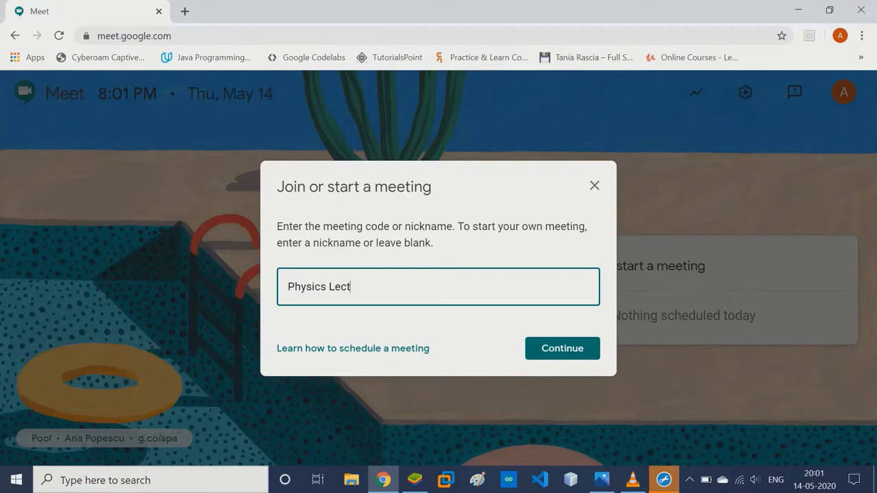
Join the physicslecture call with the camera and microphone turned off.
key("Return")
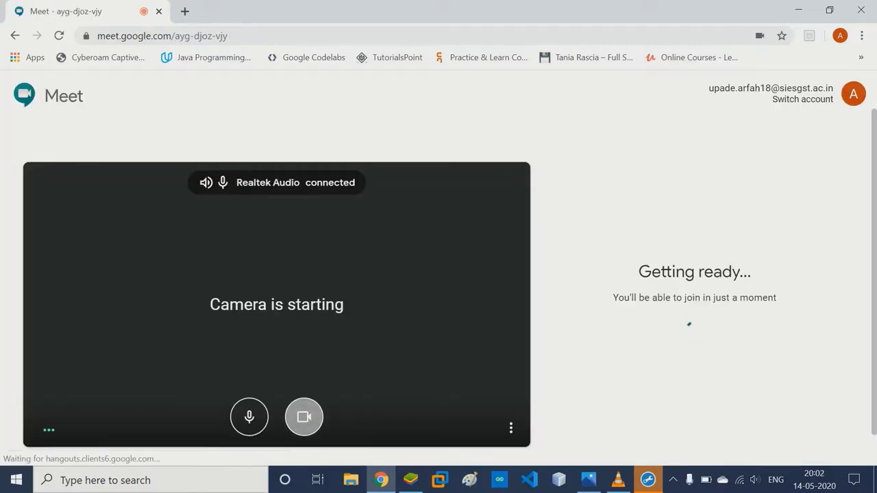
key("ctrl+e")
key("ctrl+d")
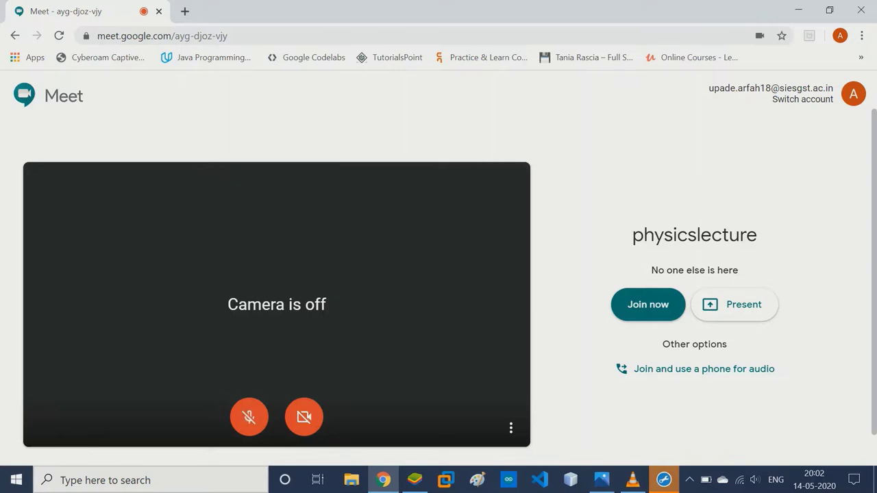
left_click(648, 304)
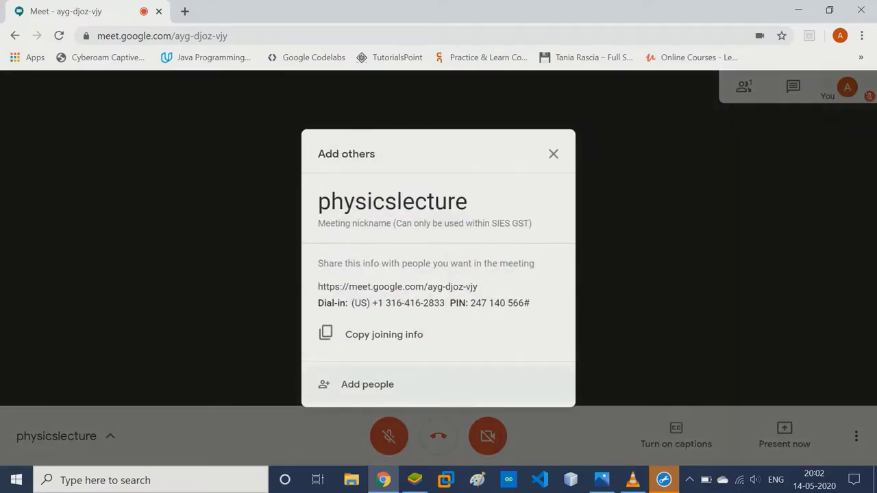
Open the Add people panel, then the 'Start a Google Meet video meeting' help article.
left_click(368, 385)
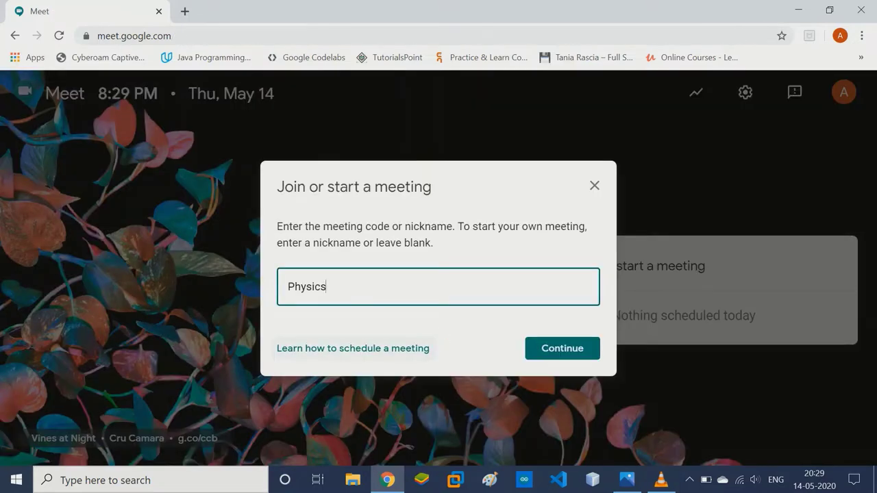
left_click(353, 348)
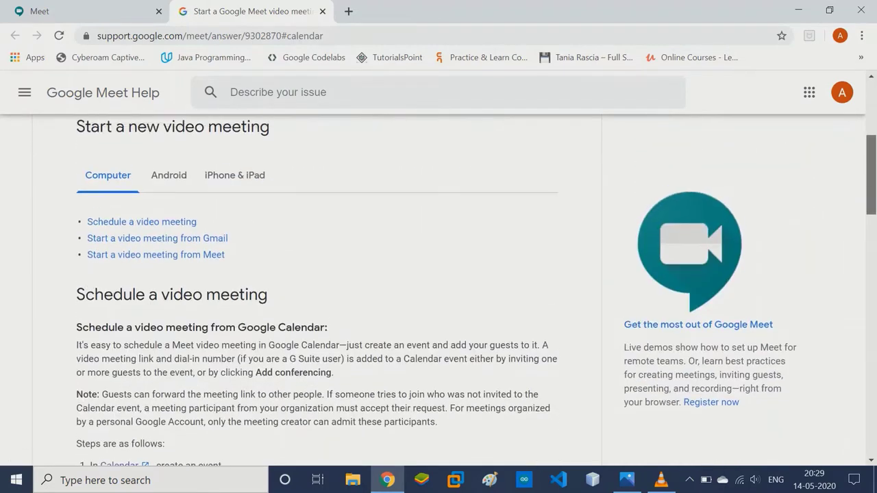
Read the 'Schedule a video meeting' steps in the help article, then return to the physicslecture call.
left_click(142, 221)
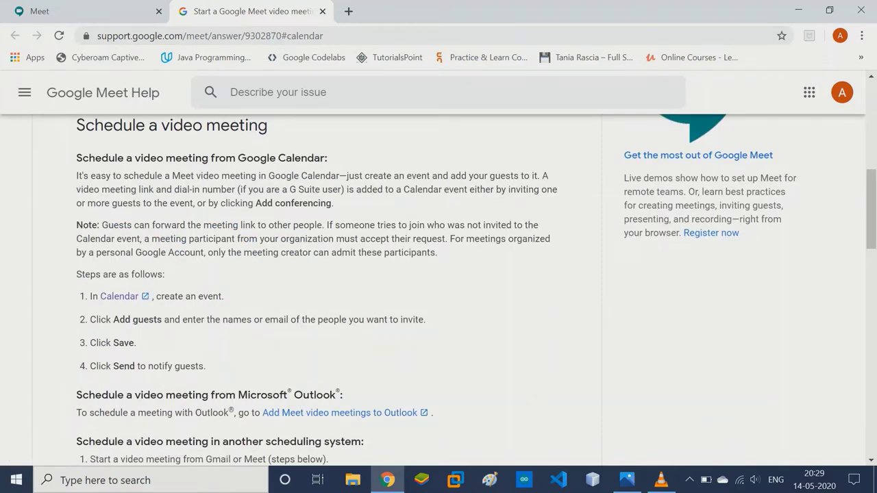
scroll(438, 287, "down", 4)
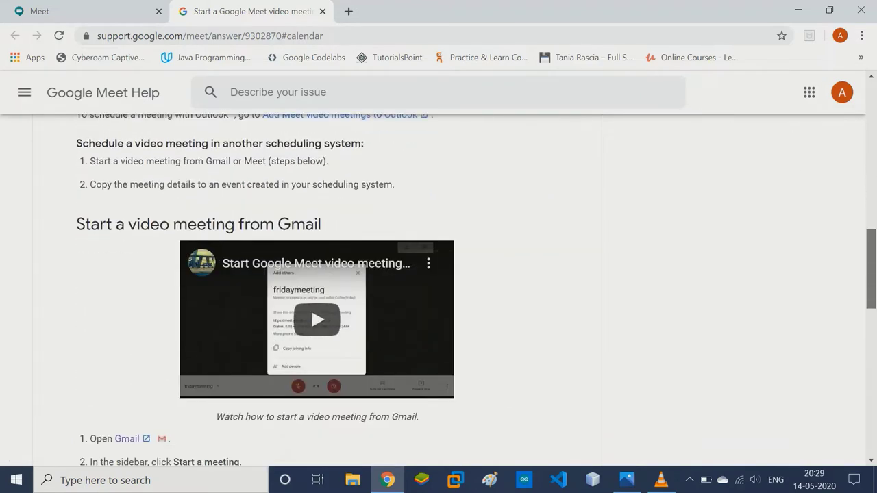
scroll(311, 323, "up", 3)
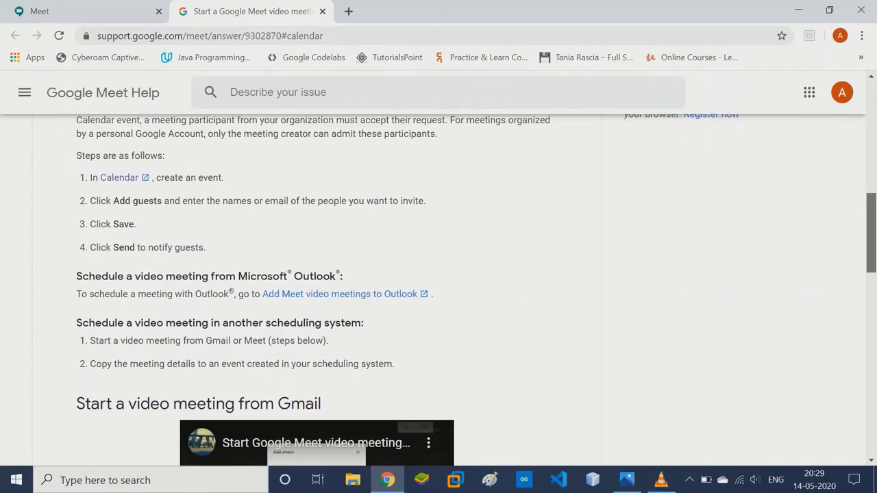
scroll(438, 288, "down", 3)
left_click_drag(277, 192, 306, 192)
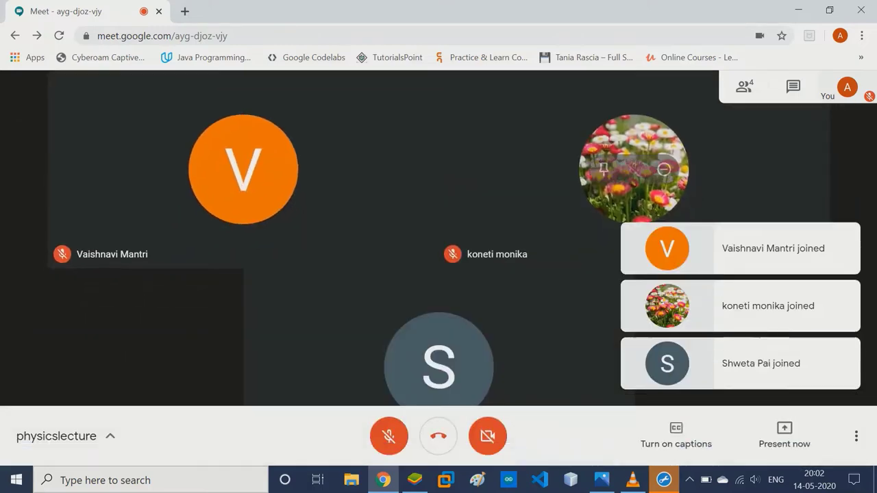
View the participant list, then post 'Hello Class!' in the meeting chat.
left_click(793, 87)
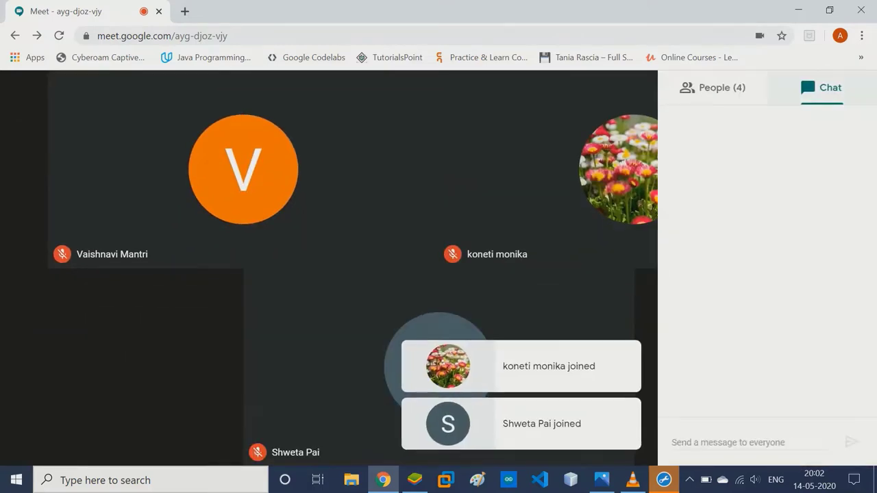
left_click(713, 87)
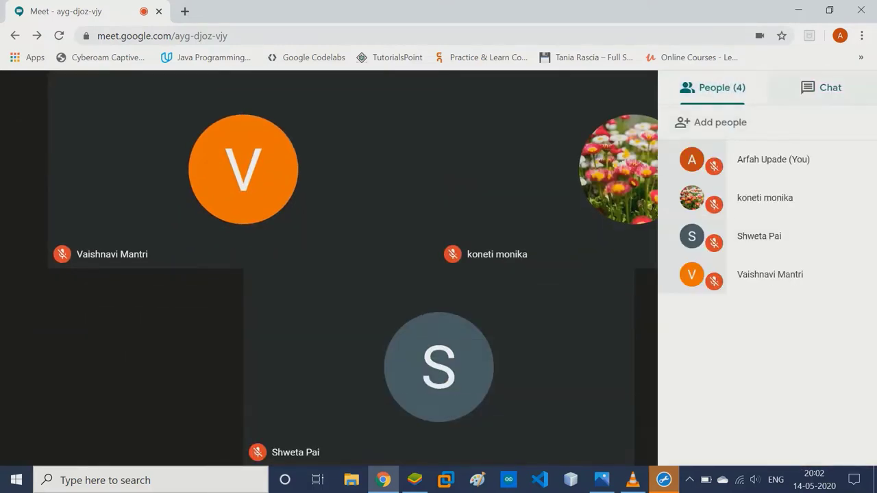
left_click(822, 87)
type("Hello Class!")
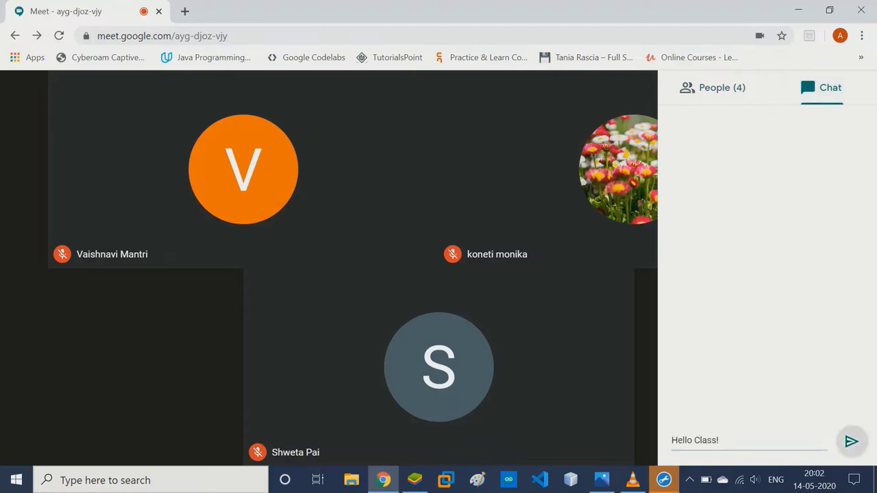
key("Return")
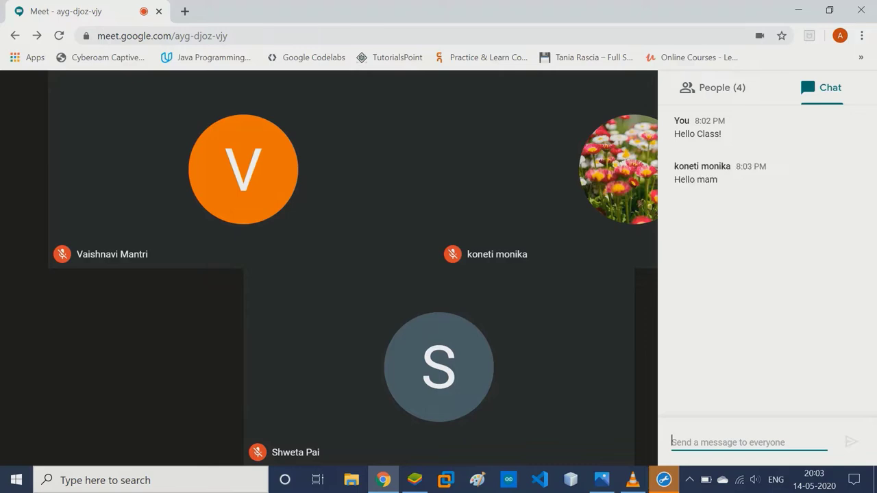
Present a new blank Chrome tab to the meeting, then stop presenting.
left_click(784, 436)
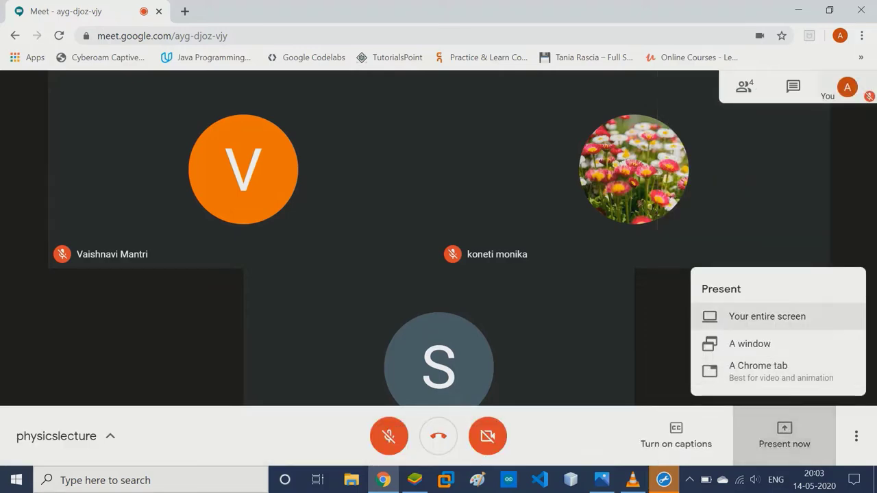
key("Down")
key("Down")
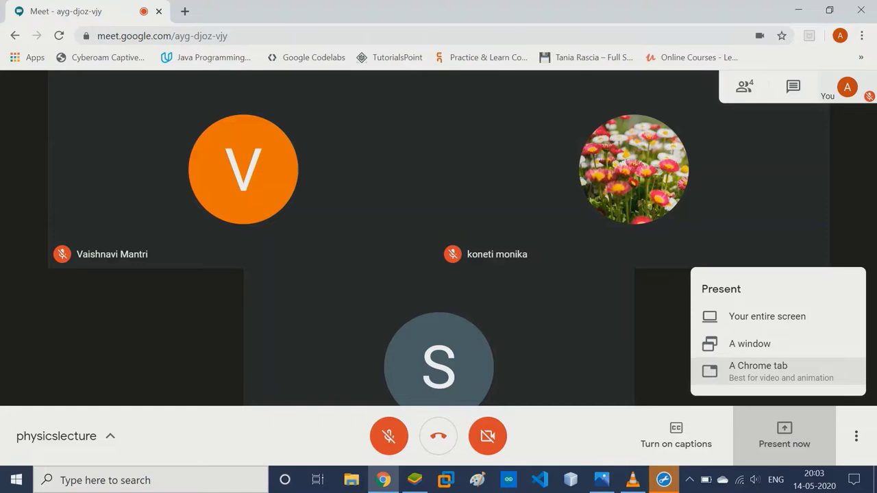
key("ctrl+t")
key("ctrl+shift+Tab")
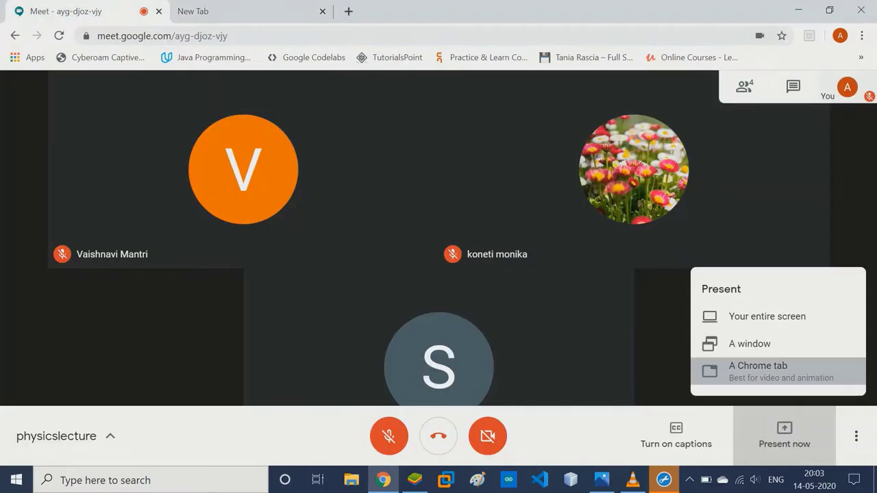
key("Return")
key("Down")
key("Return")
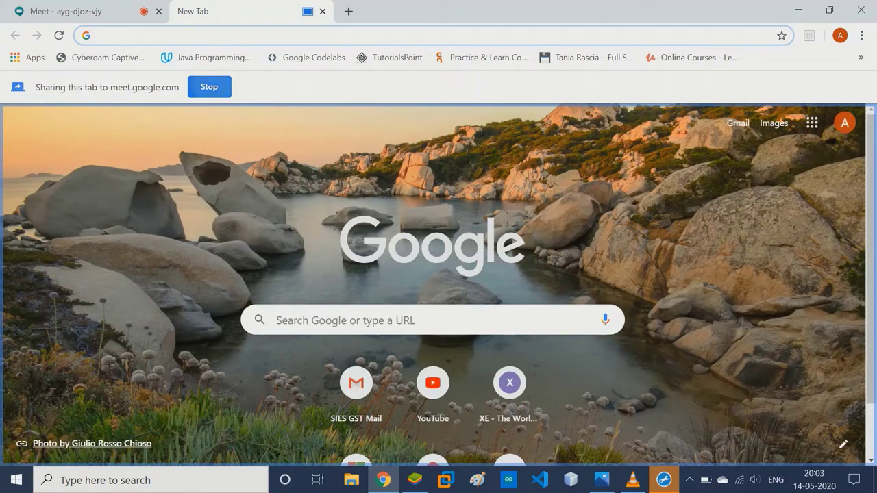
key("ctrl+w")
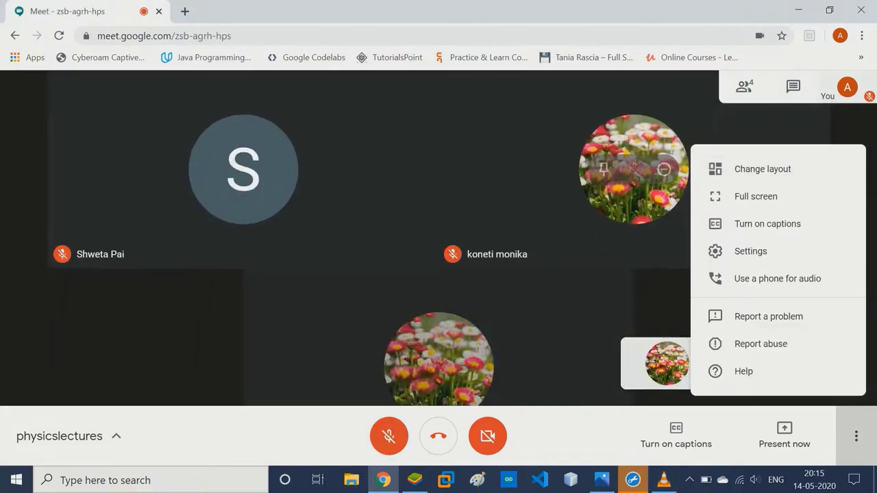
During the Experiment No. 11 presentation, post 'Good job!' and 'You've done the experiemnt well!' in chat.
key("Escape")
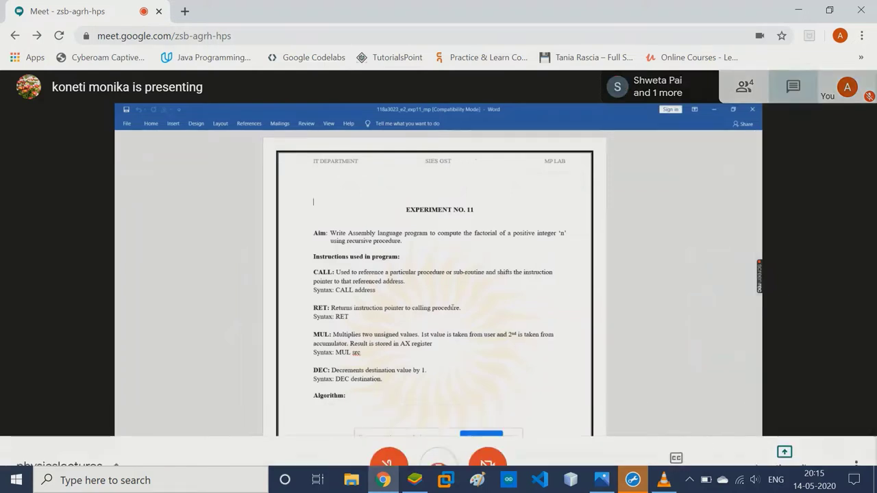
key("ctrl+alt+c")
type("Good job")
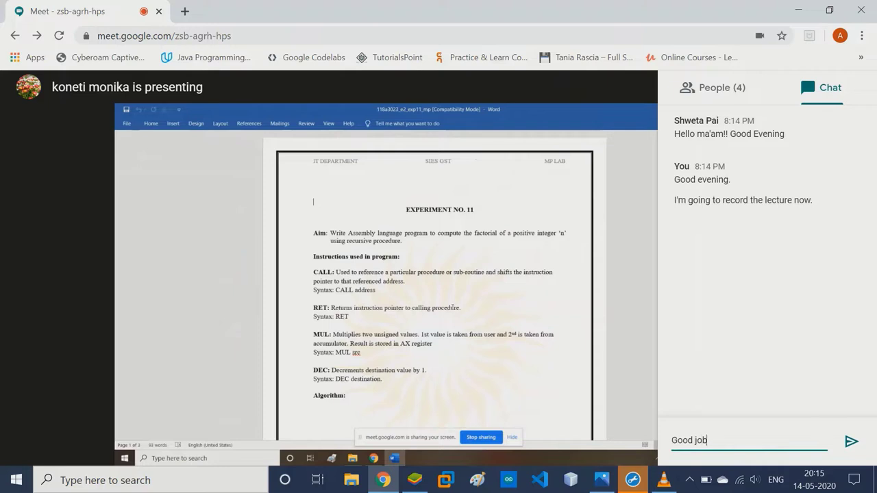
type("!")
key("Return")
type("You've done the experiemnt well!")
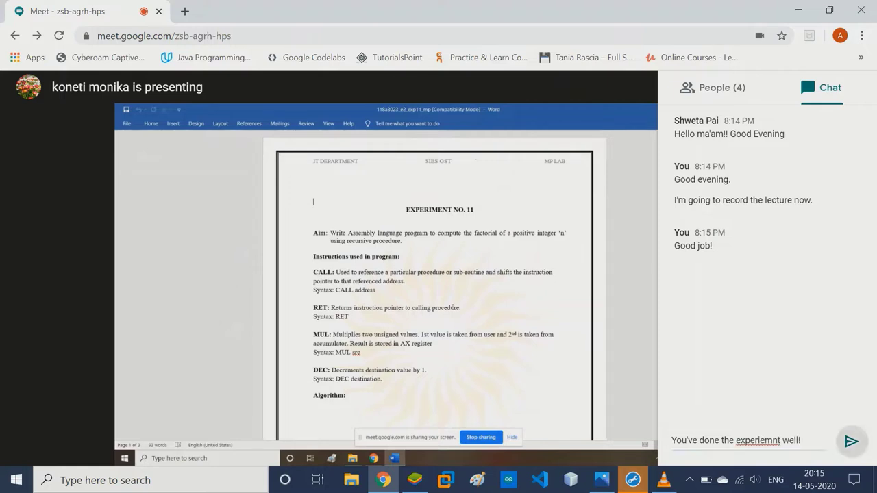
key("Return")
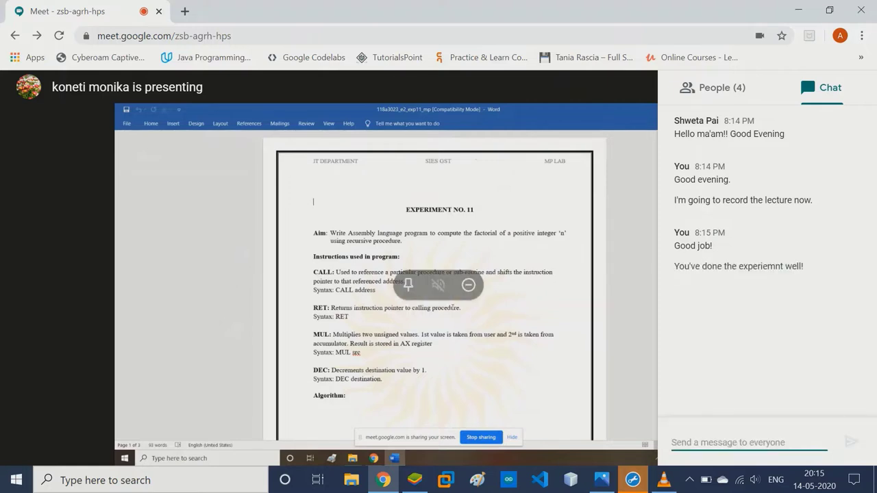
key("ctrl+alt+c")
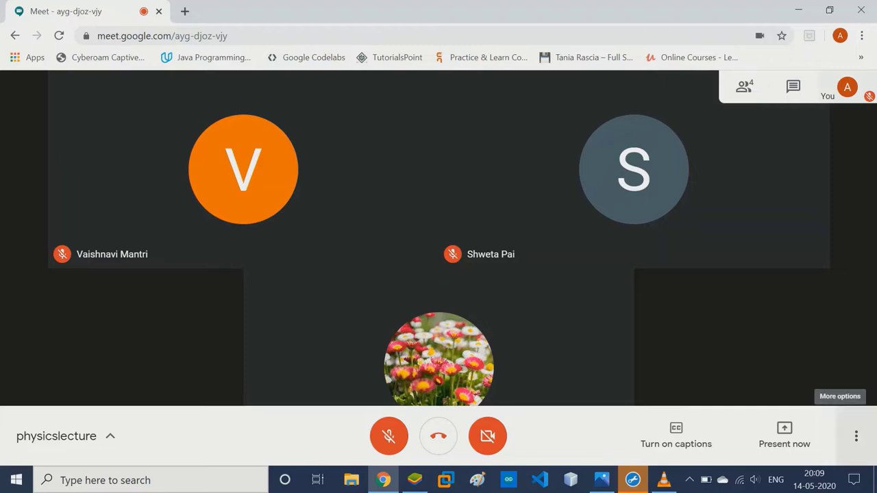
left_click(855, 435)
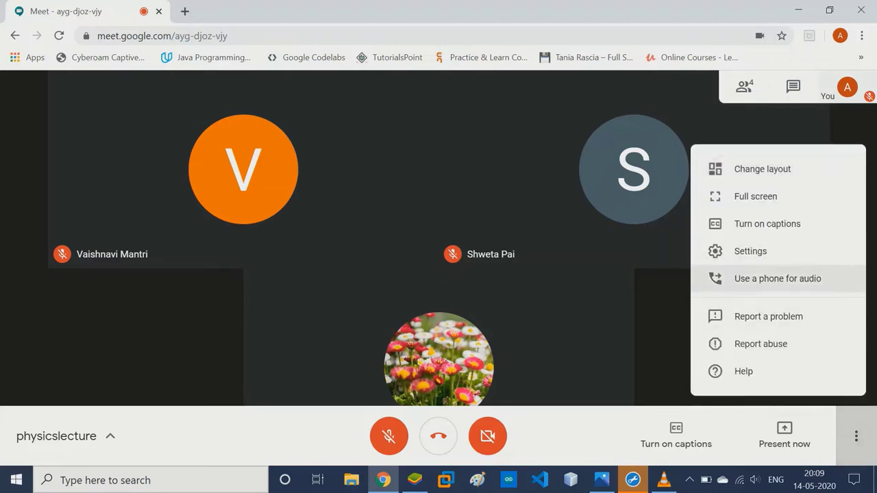
left_click(856, 436)
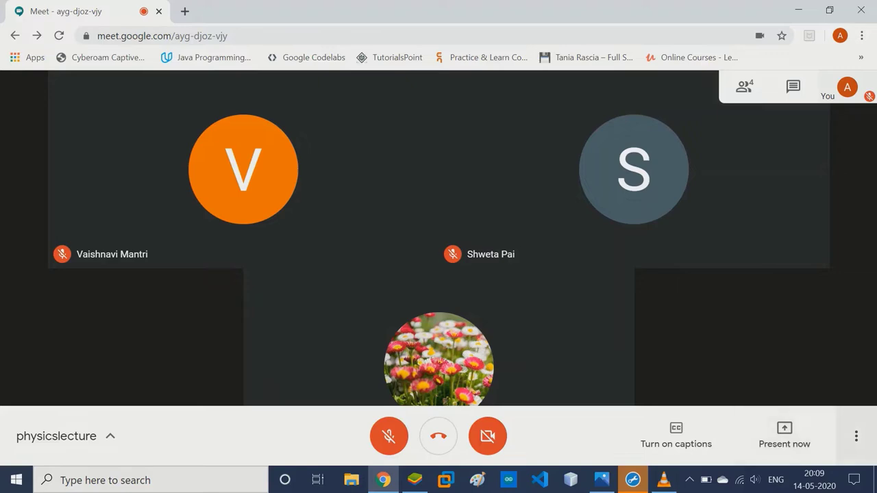
left_click(856, 436)
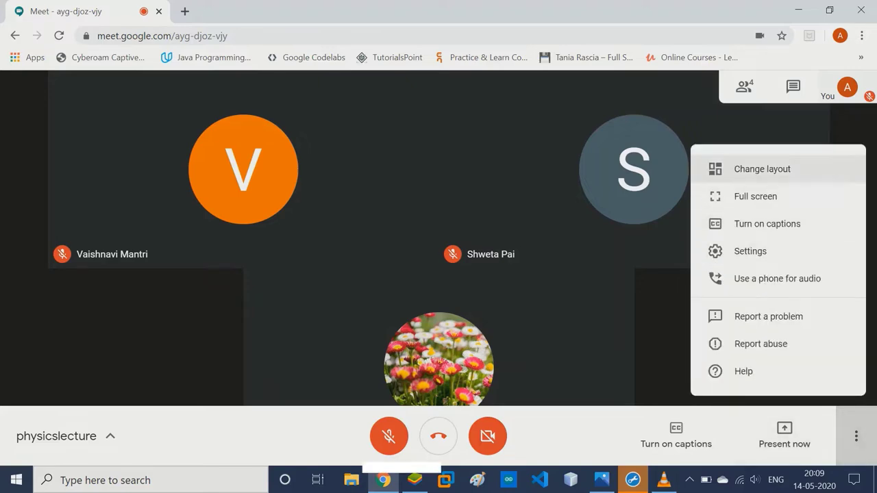
left_click(761, 169)
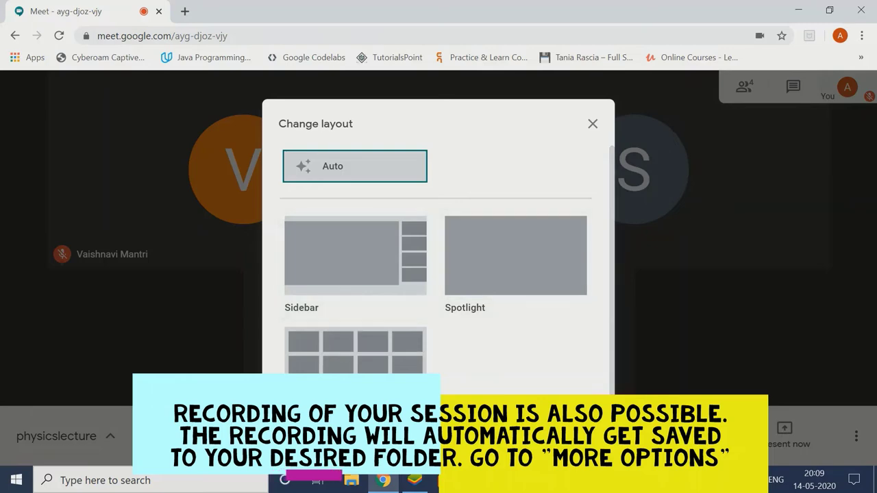
key("Escape")
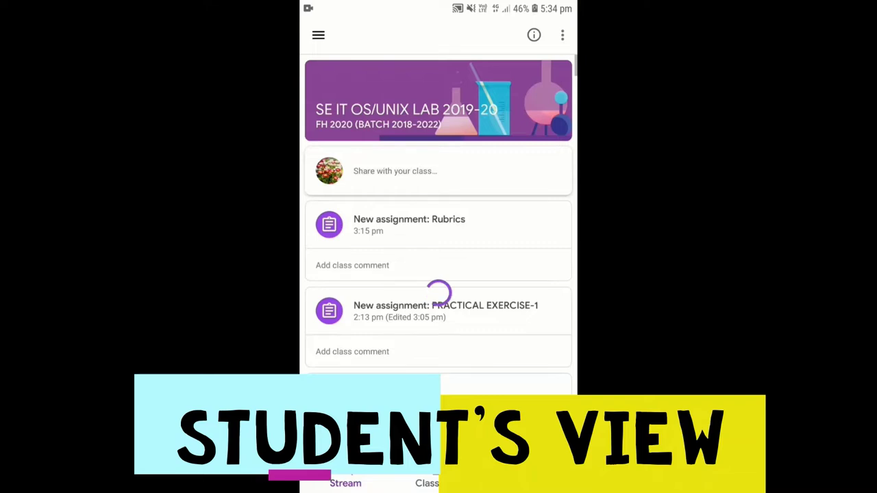
Open the Experiment 8: SED scripting assignment and view its submitted lab document.
scroll(438, 274, "down", 5)
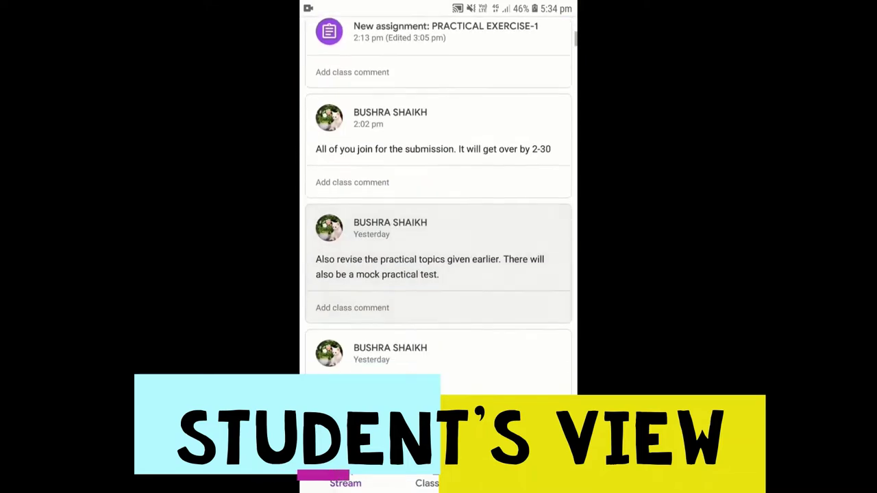
scroll(438, 246, "down", 5)
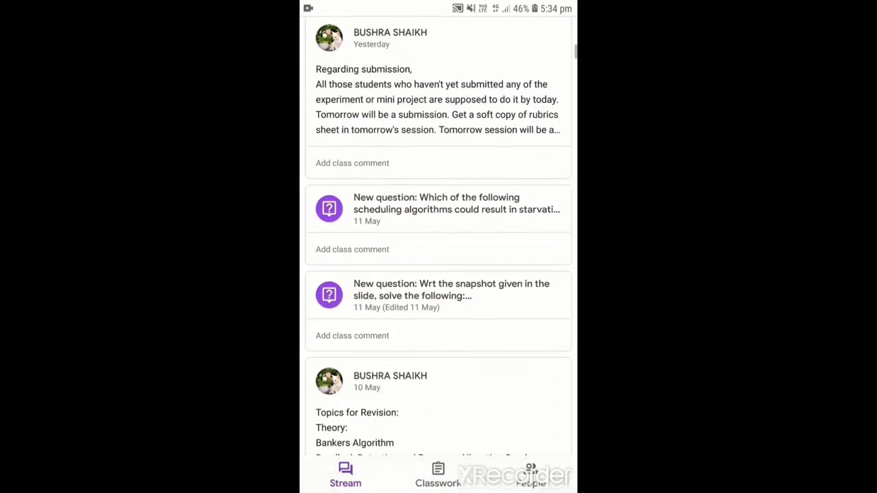
scroll(439, 247, "down", 1)
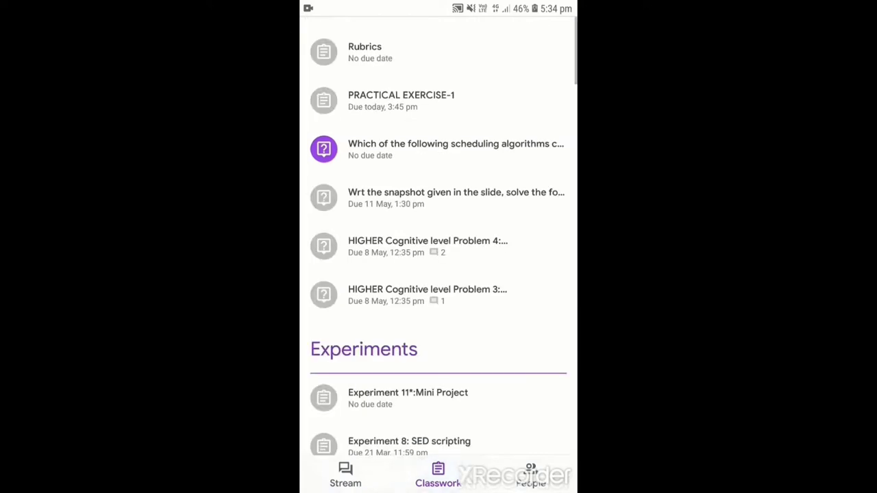
scroll(438, 247, "down", 3)
left_click(411, 280)
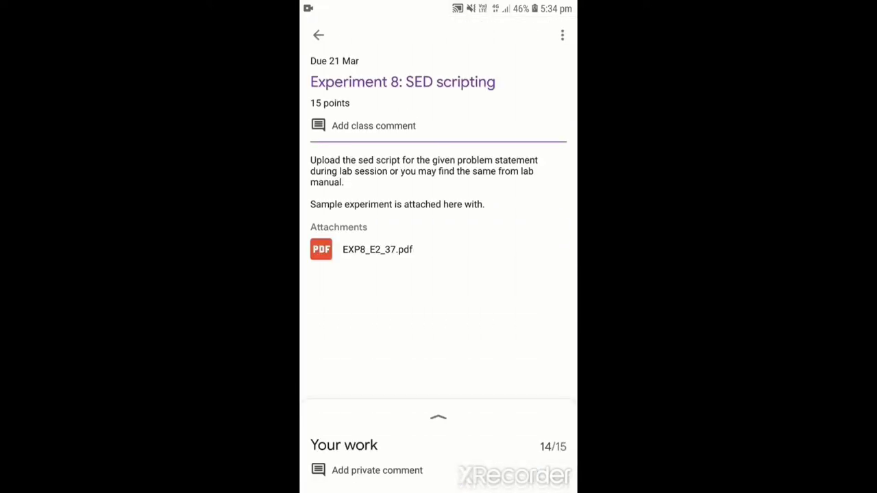
left_click(438, 417)
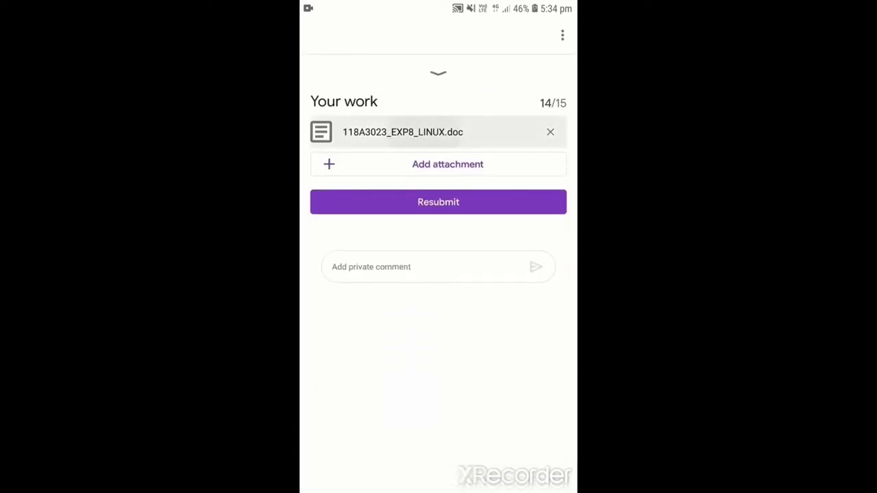
left_click(403, 133)
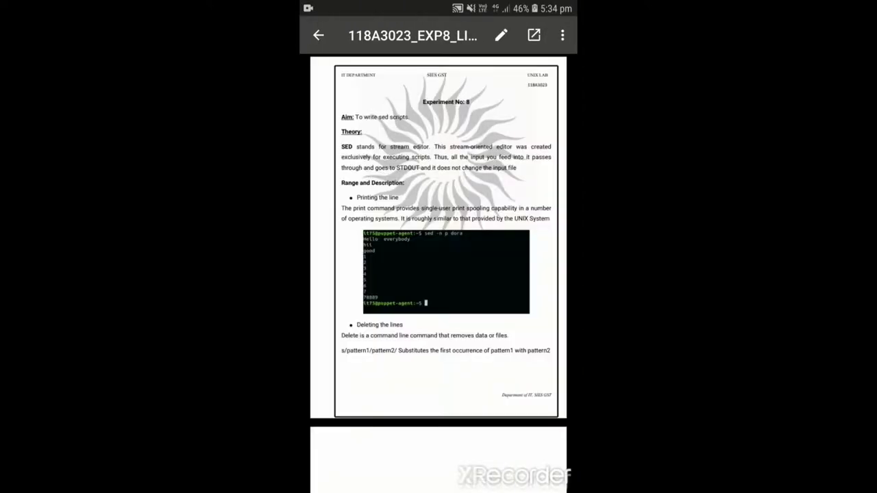
scroll(439, 274, "down", 5)
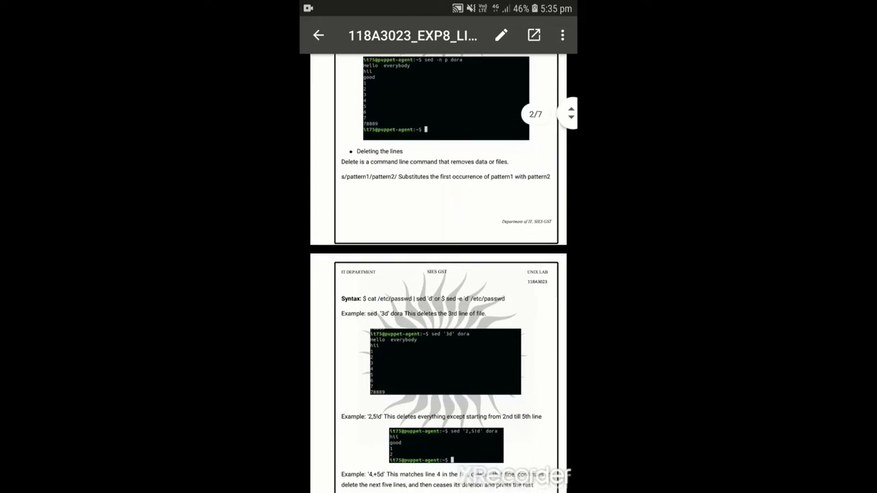
key("Escape")
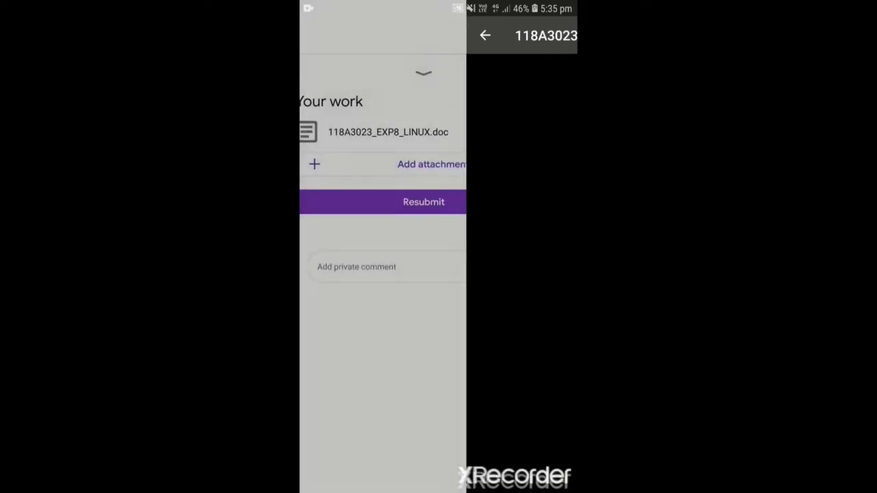
key("Escape")
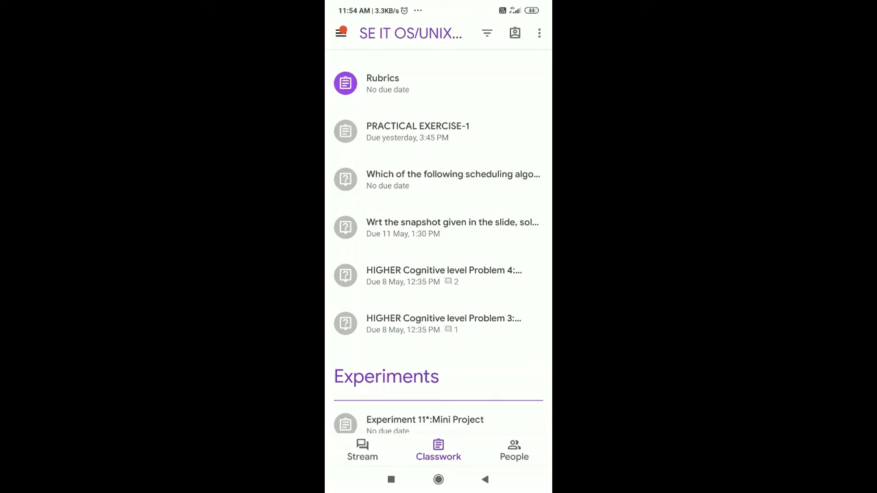
Review the scheduling algorithms starvation question and the safe-state snapshot question with its answer.
left_click(438, 180)
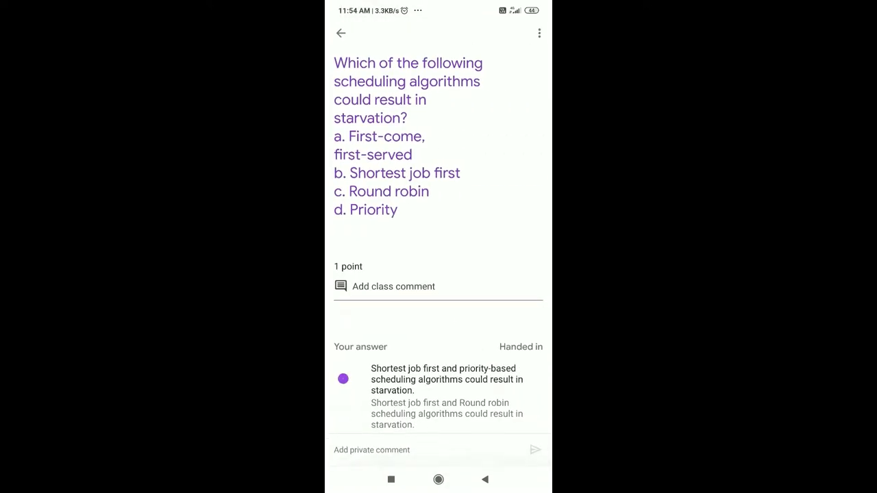
left_click(435, 89)
left_click(341, 33)
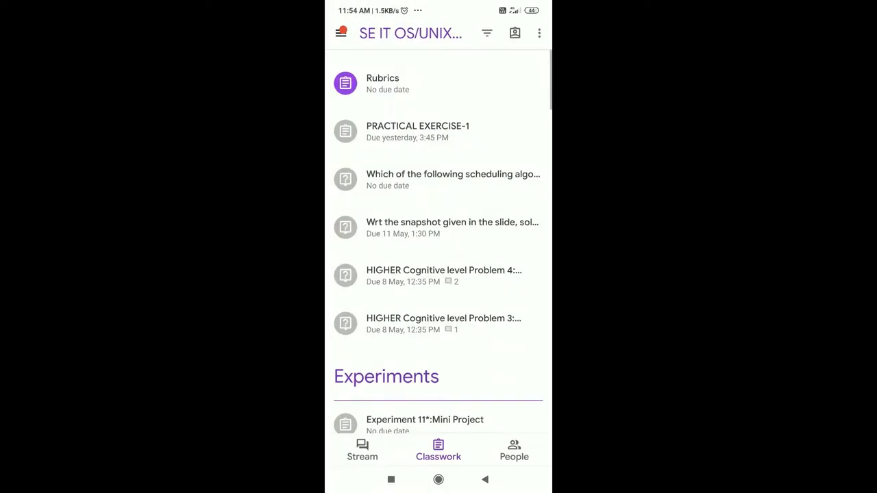
left_click(438, 228)
scroll(439, 247, "down", 4)
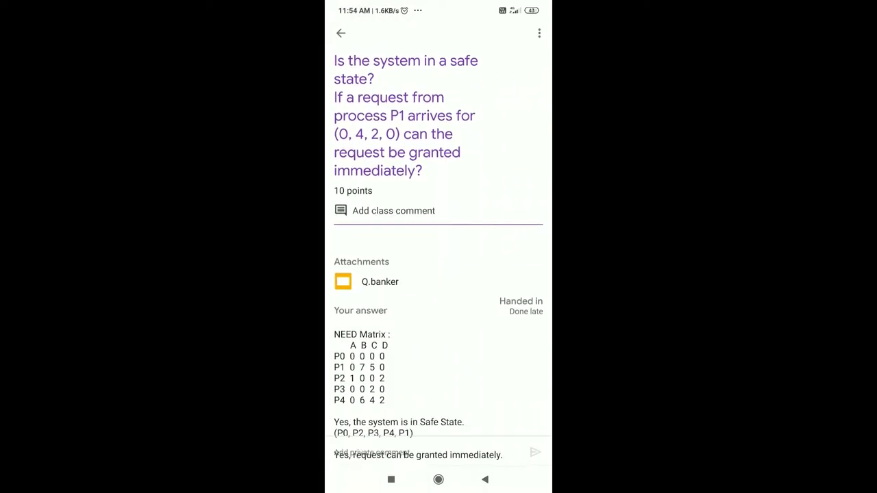
scroll(439, 247, "up", 5)
left_click(341, 33)
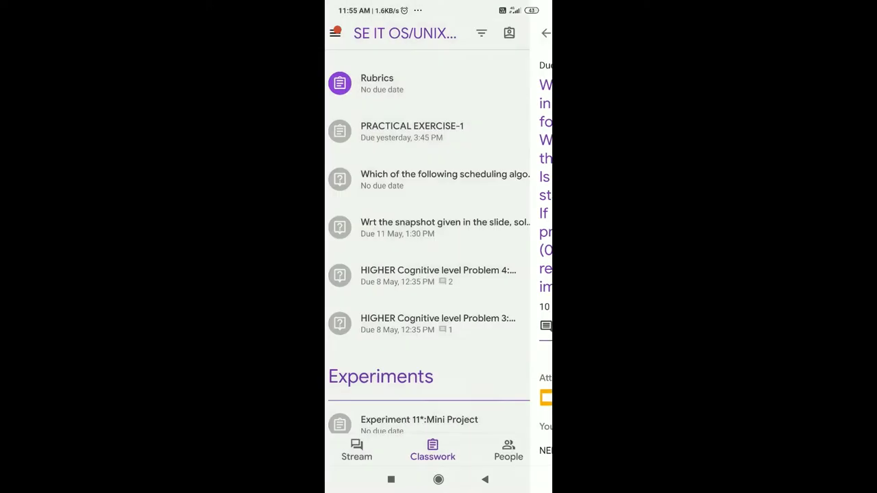
Look over the HIGHER Cognitive level Problem 4 assignment and the Rubrics assignment's work section.
left_click(439, 276)
scroll(439, 247, "down", 5)
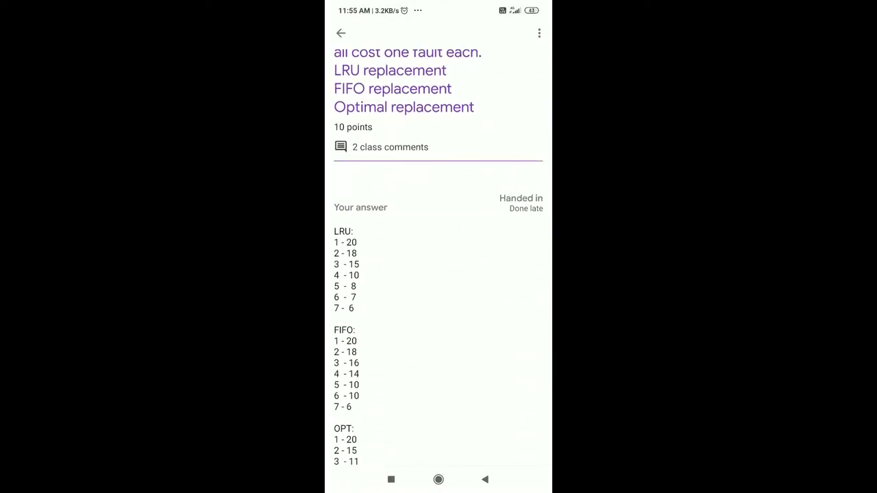
scroll(439, 247, "up", 5)
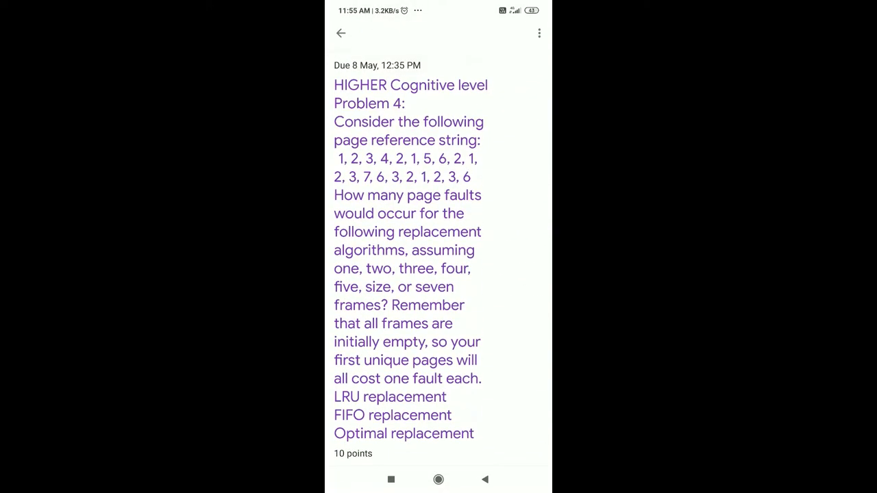
left_click(340, 33)
left_click(452, 228)
left_click(439, 83)
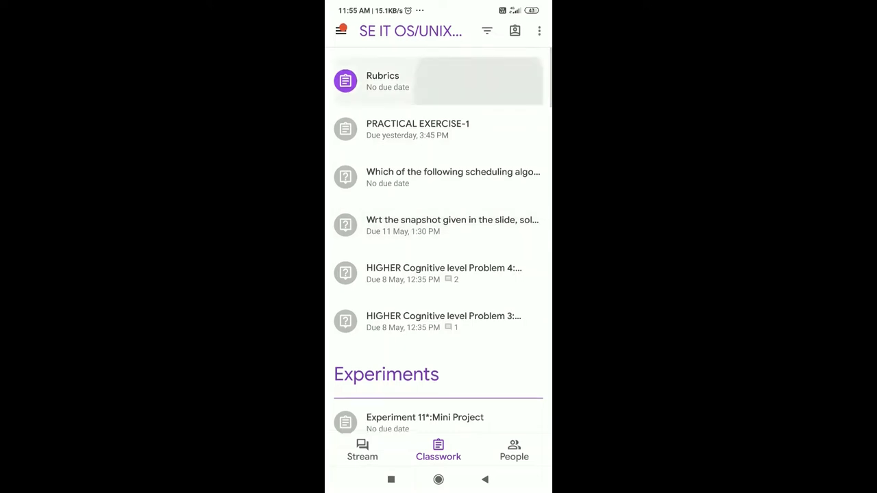
left_click(439, 400)
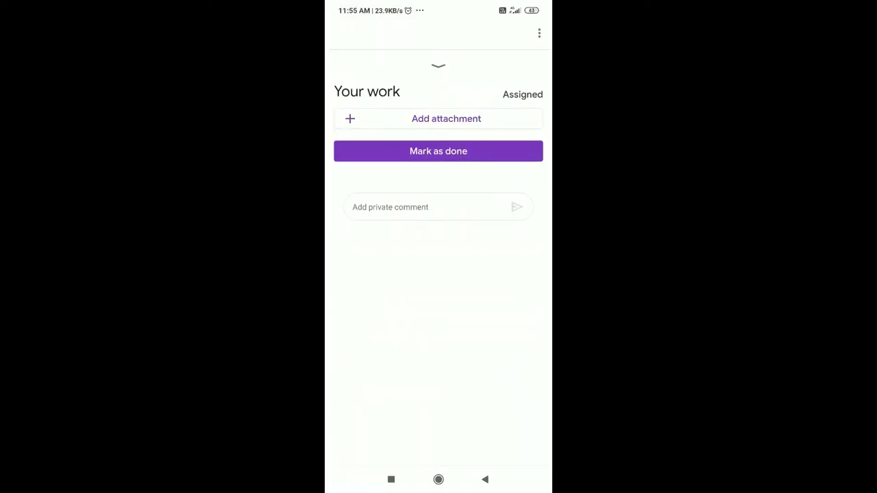
left_click(438, 65)
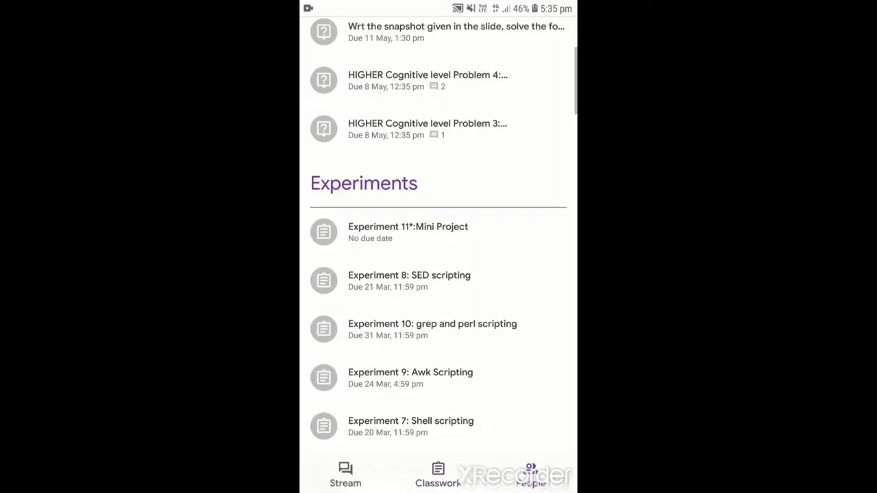
Check the class's People list, then return to the Stream feed.
left_click(531, 475)
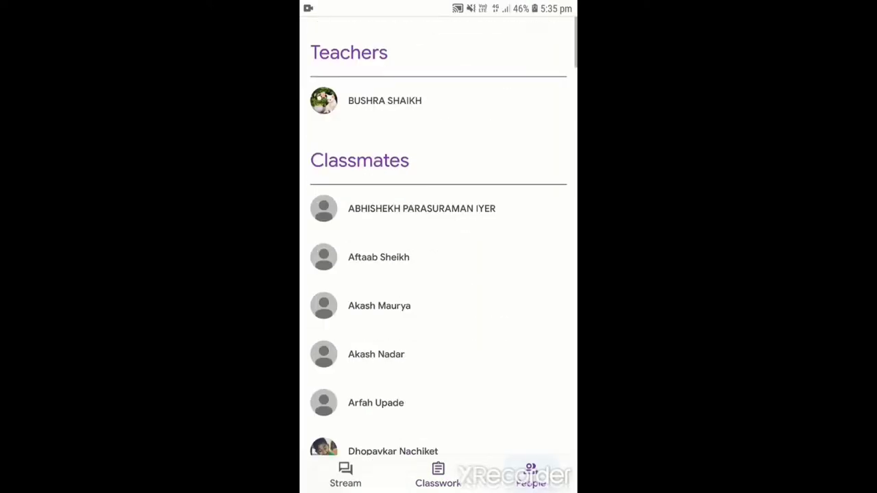
scroll(439, 246, "down", 3)
scroll(438, 247, "up", 4)
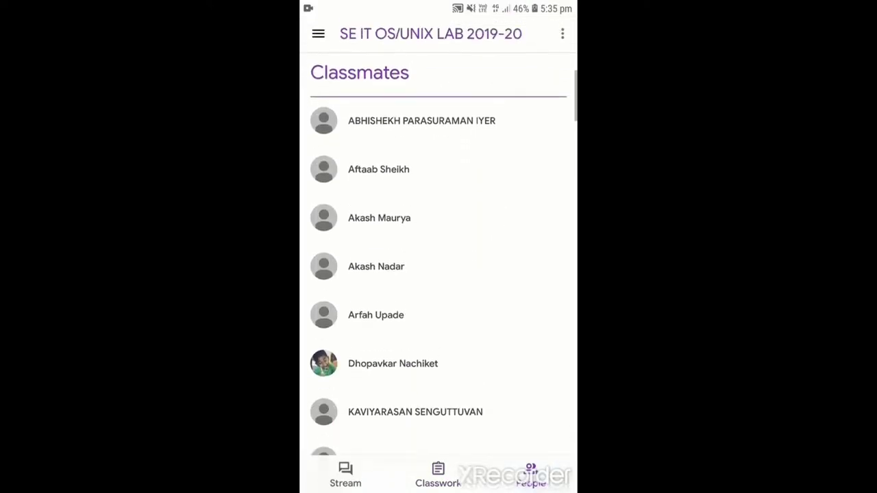
left_click(346, 475)
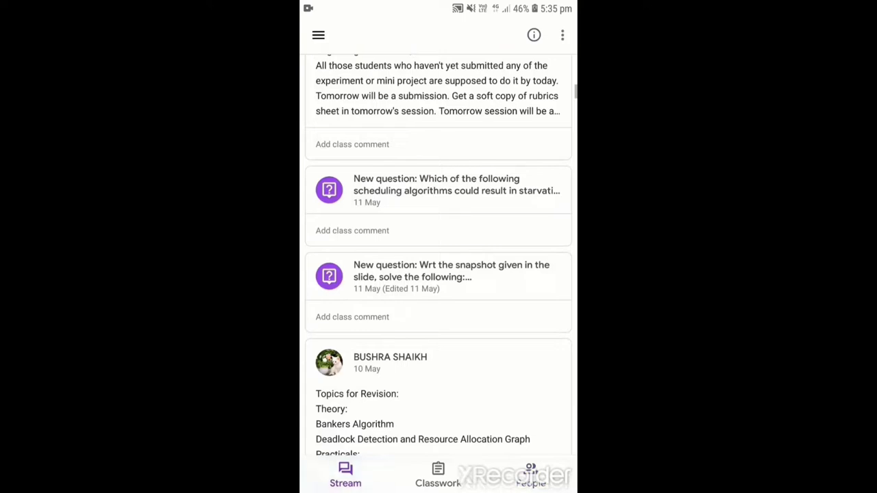
Open the To do list, refresh it, and switch to the Done work.
left_click(317, 35)
left_click(415, 239)
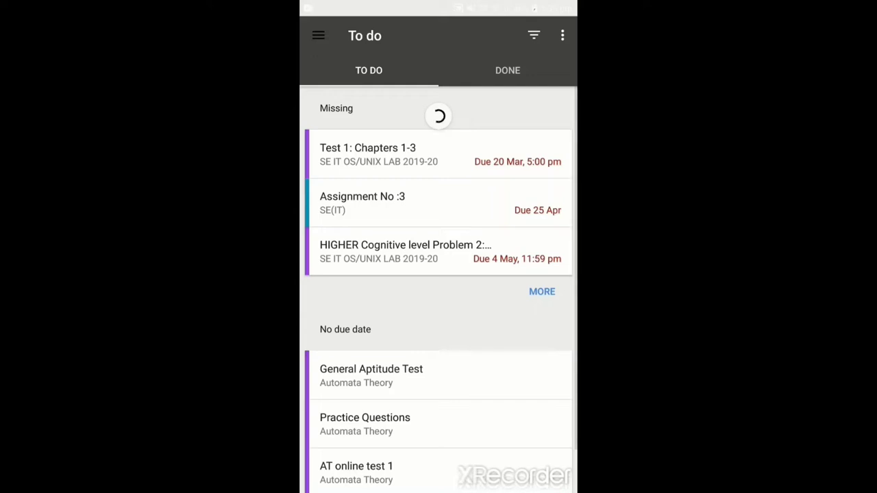
scroll(439, 295, "down", 1)
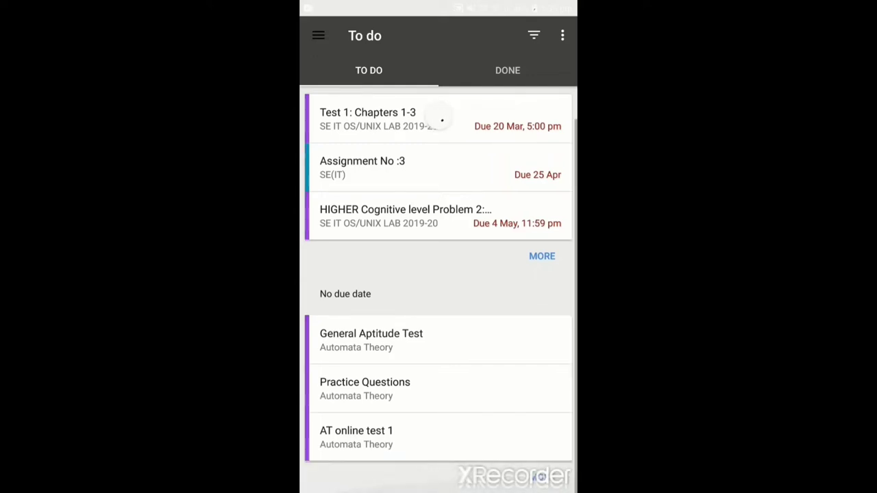
left_click_drag(442, 120, 442, 155)
left_click(503, 70)
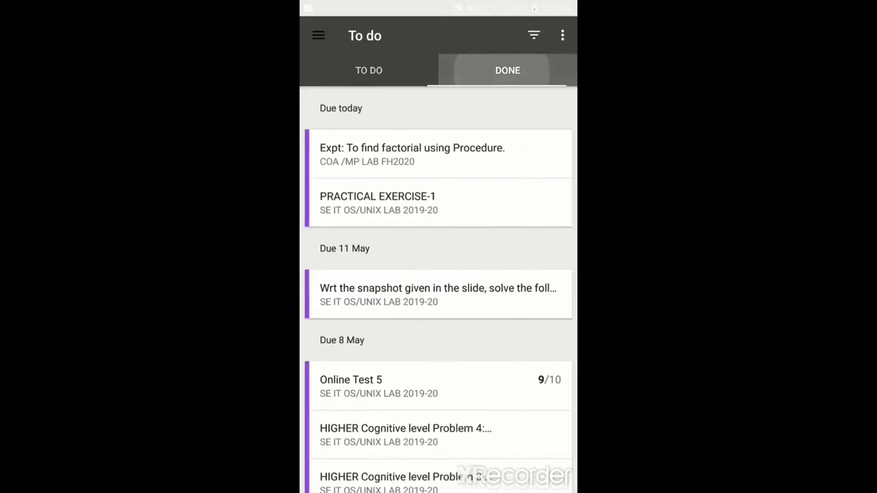
mouse_move(439, 295)
left_mouse_down()
mouse_move(439, 236)
mouse_move(439, 302)
left_mouse_up()
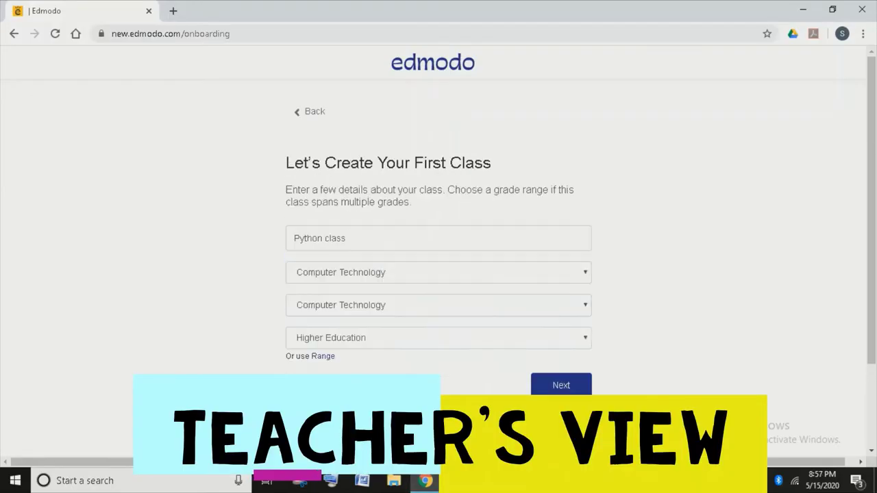
Create a green 'Python class' for Computer Technology at Higher Education level, and open Add Students.
left_click(439, 238)
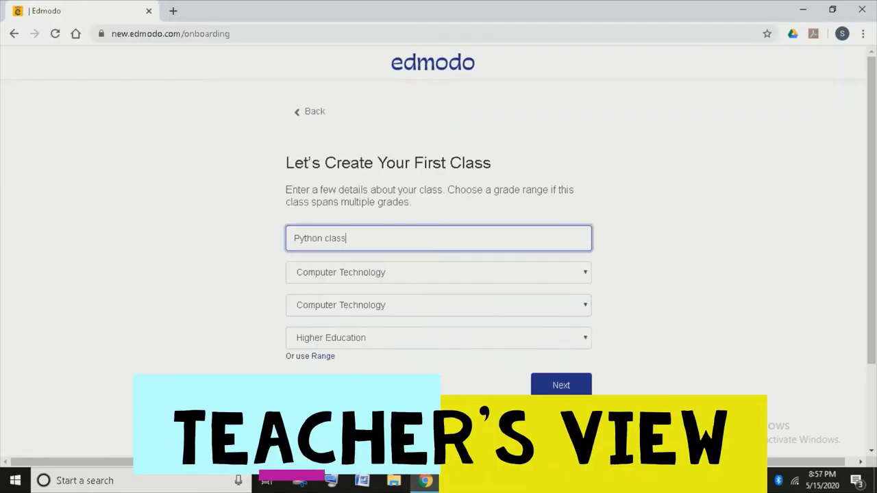
left_click(438, 272)
left_click(341, 299)
left_click(439, 305)
left_click(438, 338)
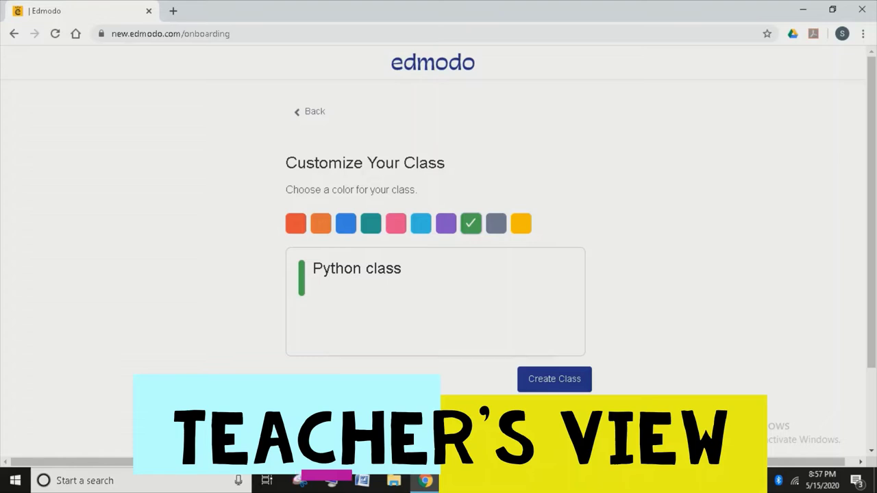
left_click(496, 223)
left_click(554, 379)
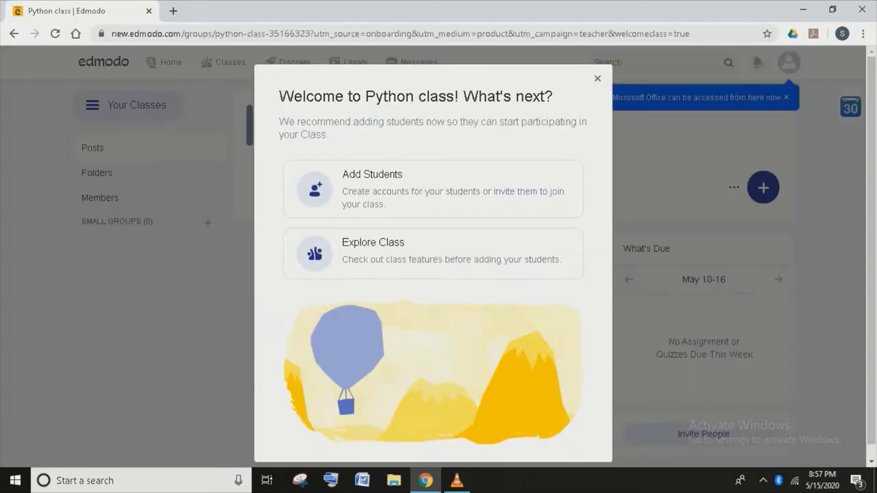
key("Return")
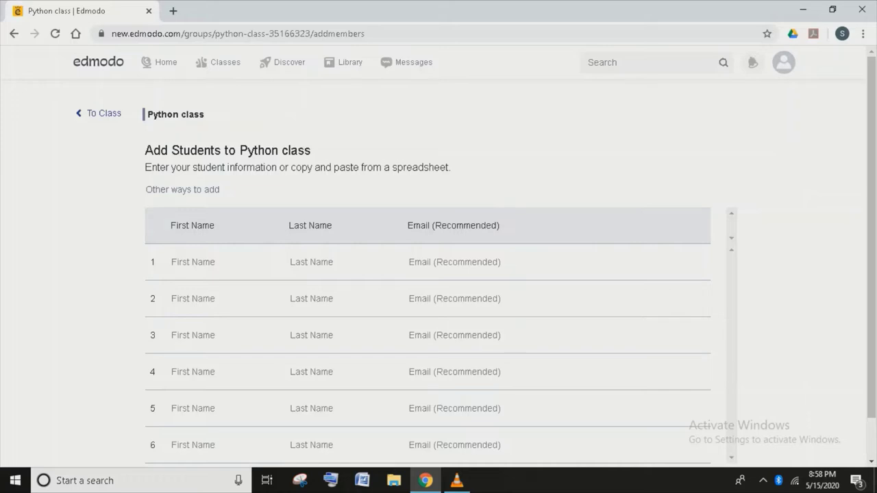
Add three students to the Python class, skipping the login handout and parent connections.
left_click(193, 262)
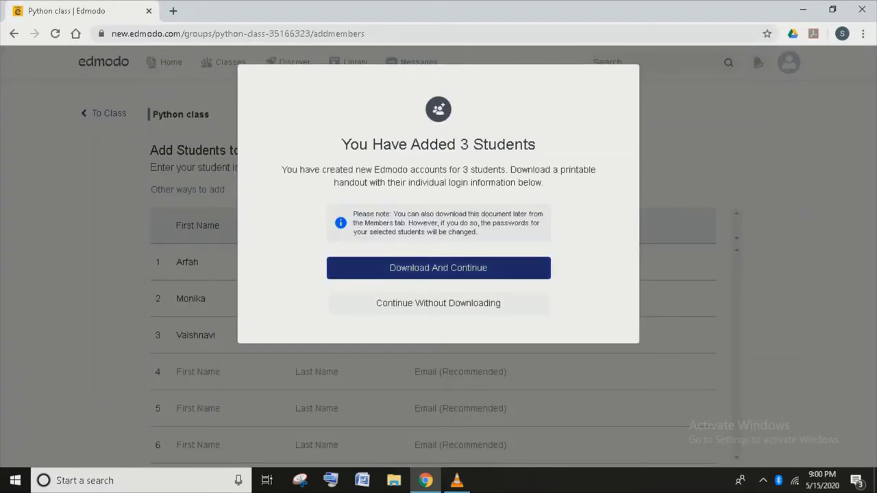
left_click(438, 303)
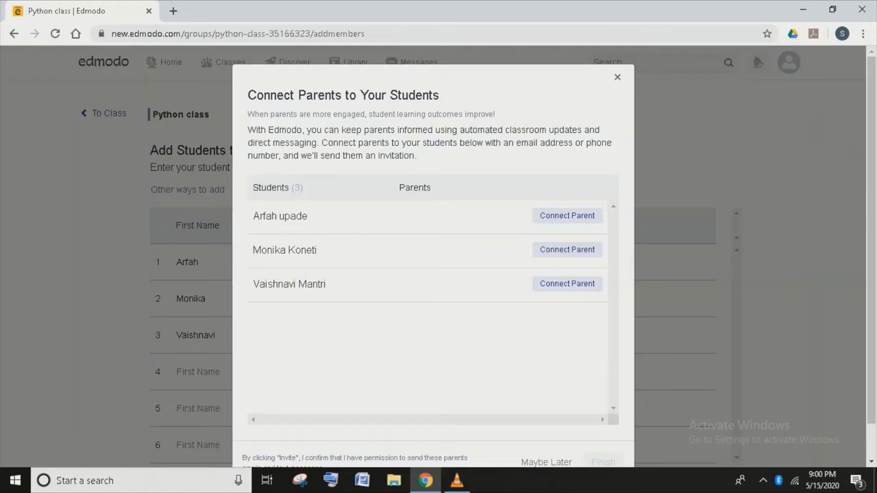
left_click(567, 215)
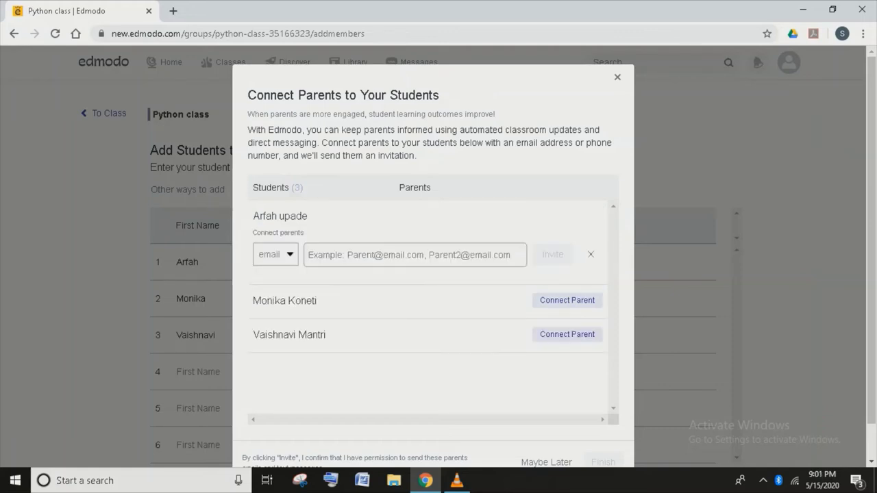
left_click(590, 255)
triple_click(342, 94)
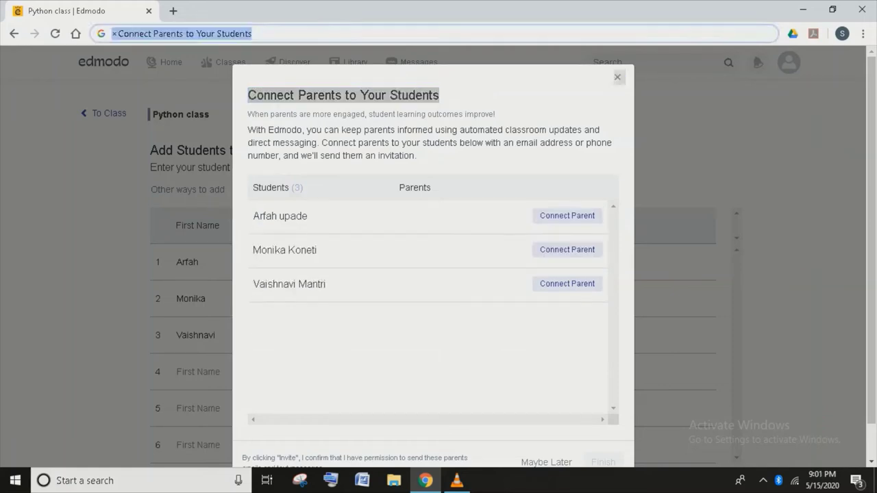
left_click_drag(343, 94, 274, 33)
left_click(546, 424)
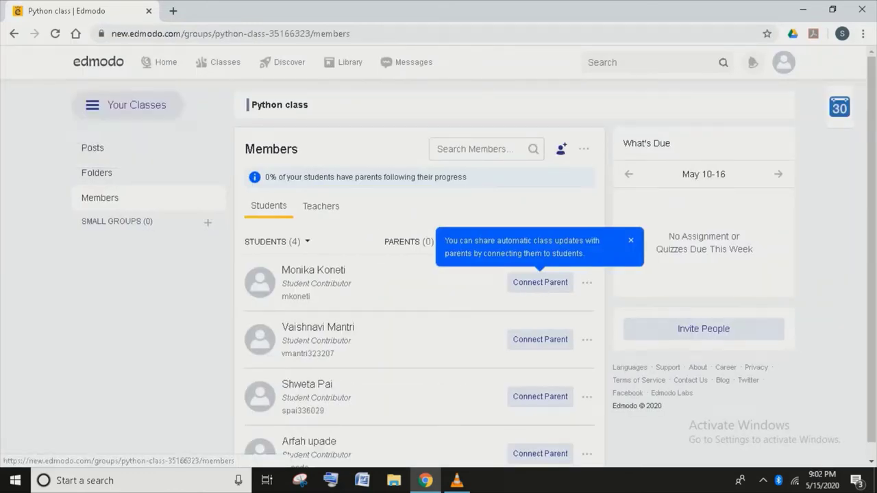
From the Python class page, view the create options and the class invite code.
left_click(92, 147)
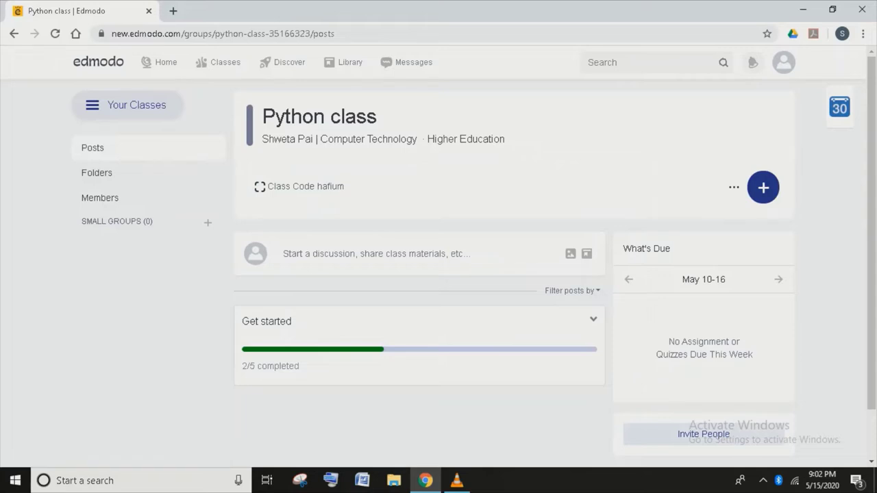
left_click(763, 187)
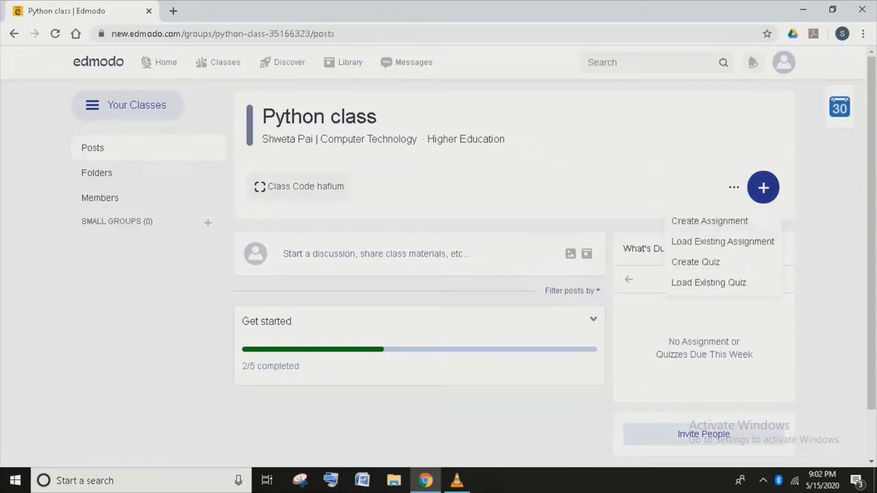
left_click(300, 186)
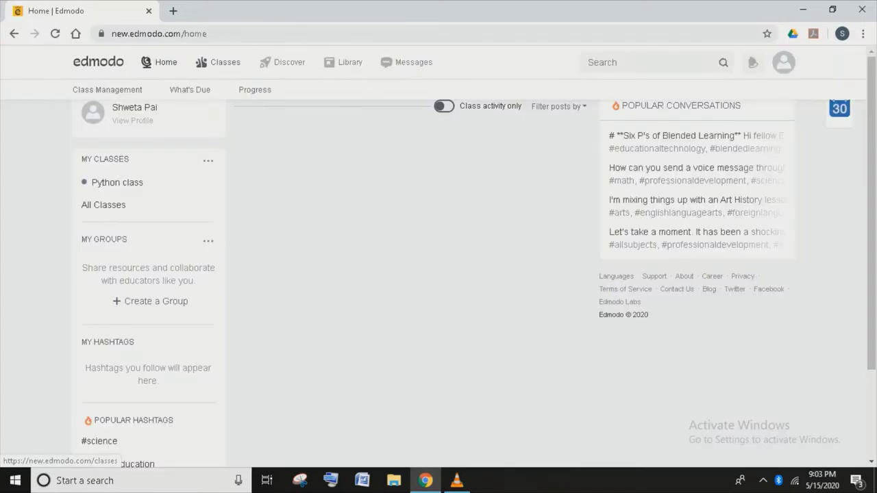
Browse the Classes, Library and Discover pages, then return to the Python class.
left_click(218, 61)
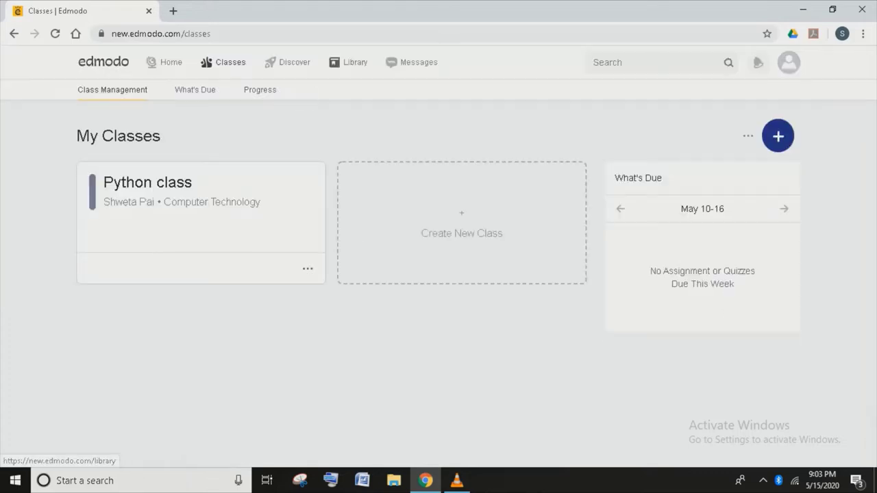
left_click(355, 62)
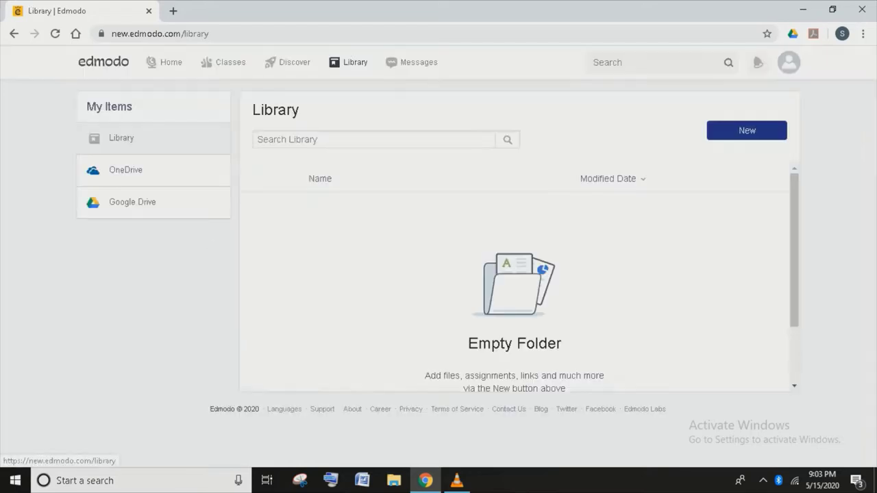
left_click(288, 62)
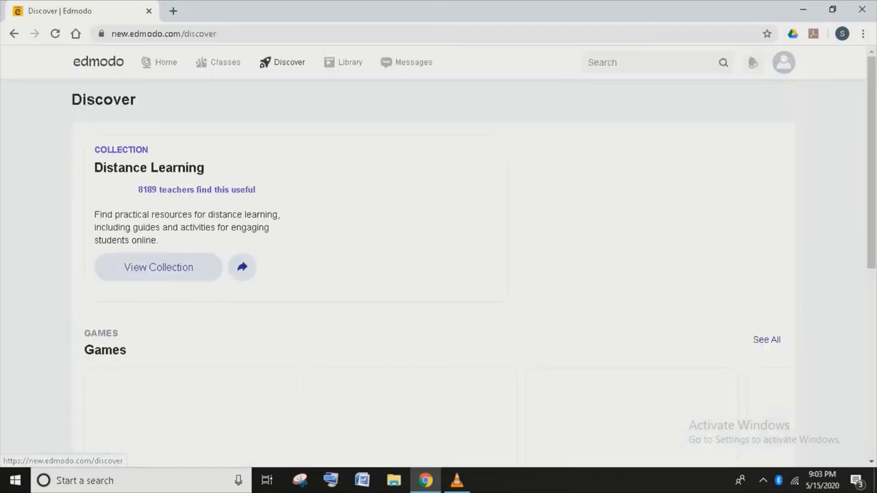
left_click(218, 61)
left_click(157, 180)
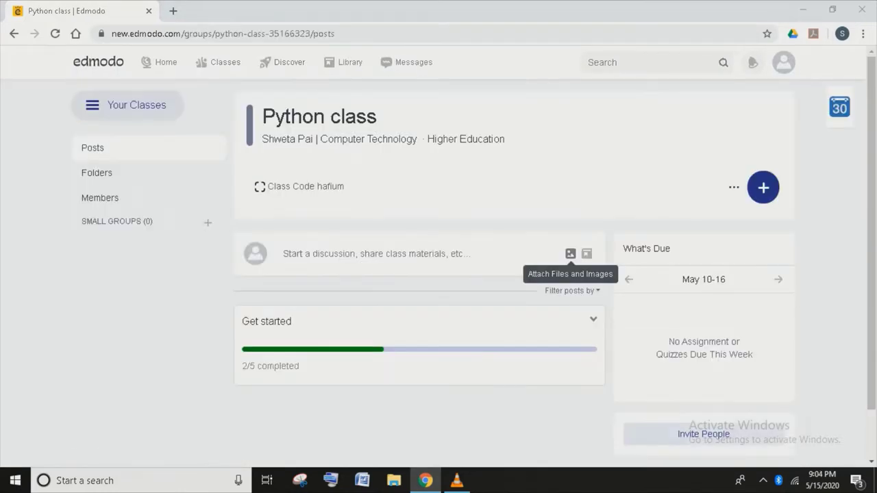
left_click(571, 307)
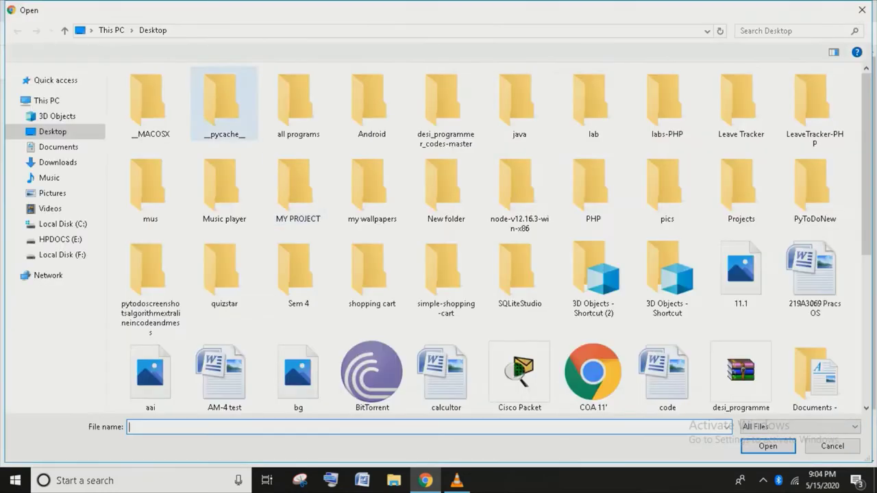
double_click(298, 274)
left_click(288, 358)
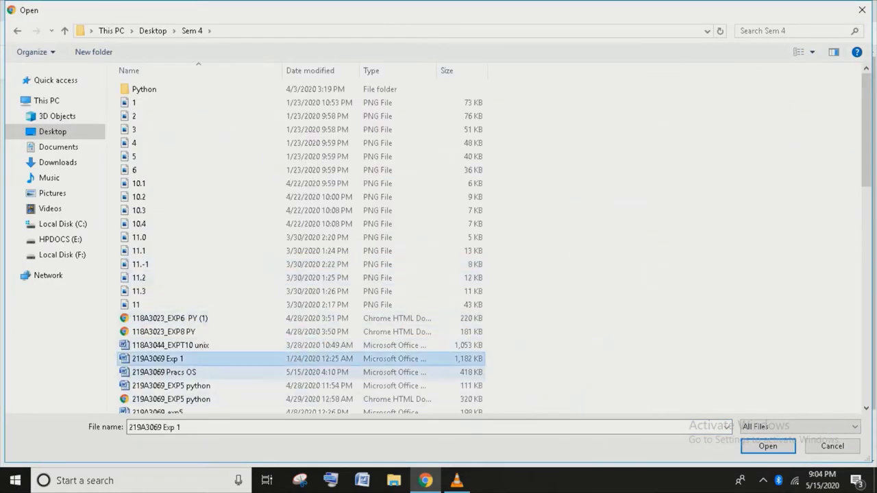
left_click(172, 386)
left_click(768, 446)
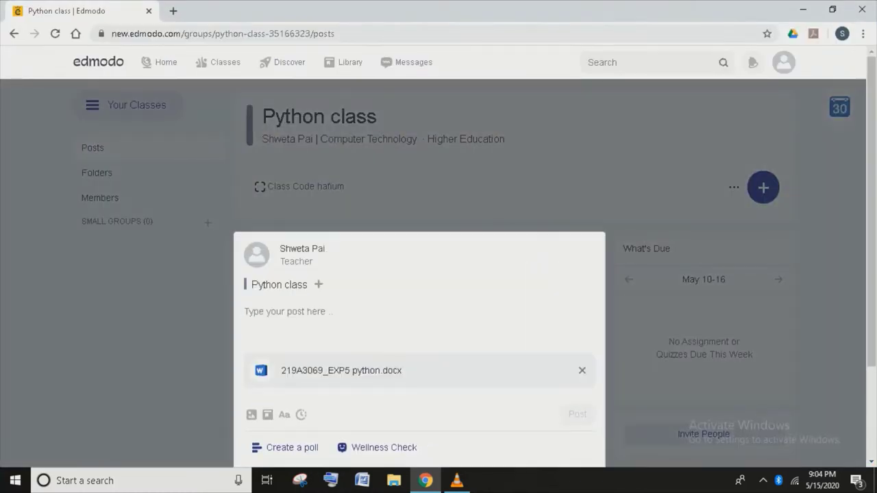
type("Dea")
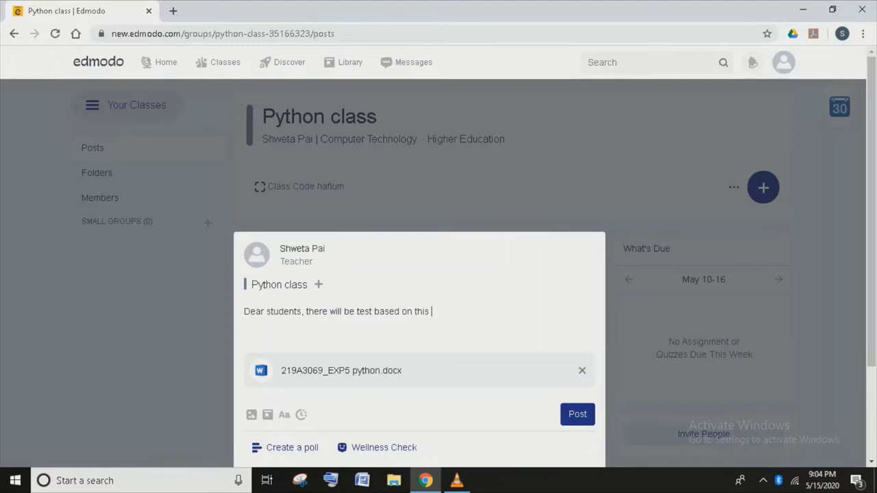
type(" P")
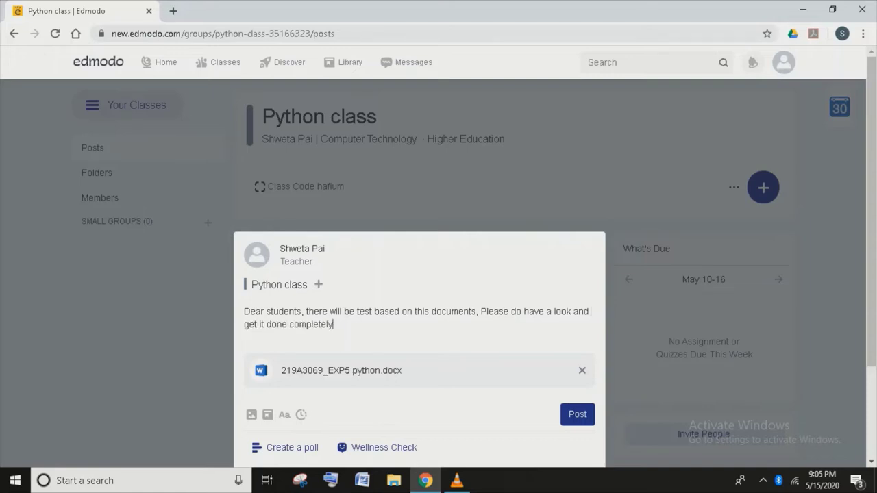
left_click(578, 414)
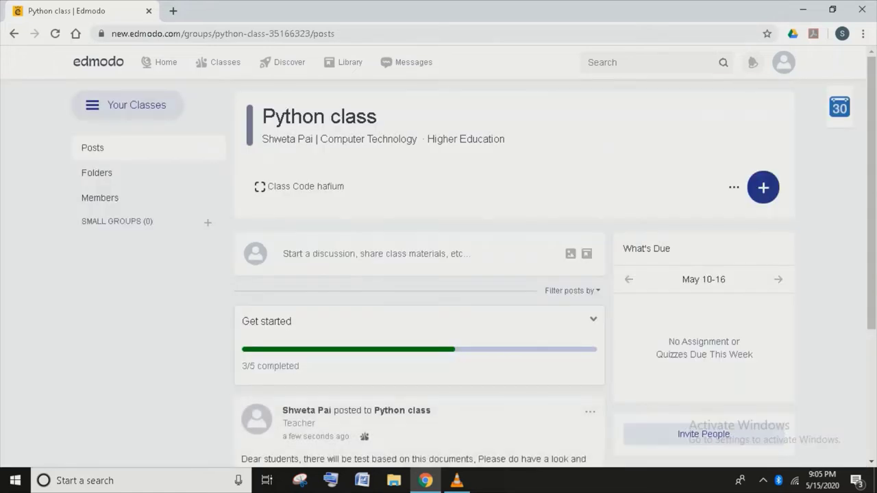
Open the Edmodo Planner for May 15–19 and go through the introductory tour to the end.
scroll(439, 274, "down", 2)
scroll(439, 274, "down", 1)
scroll(438, 274, "up", 3)
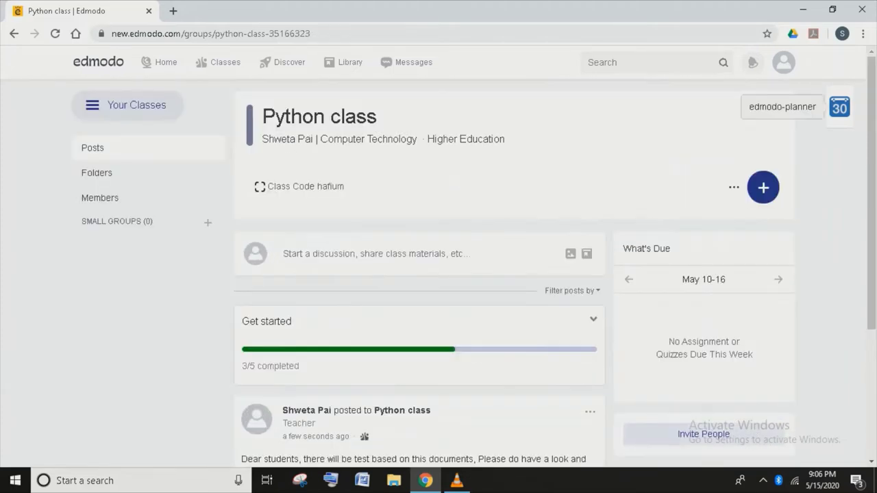
left_click(839, 107)
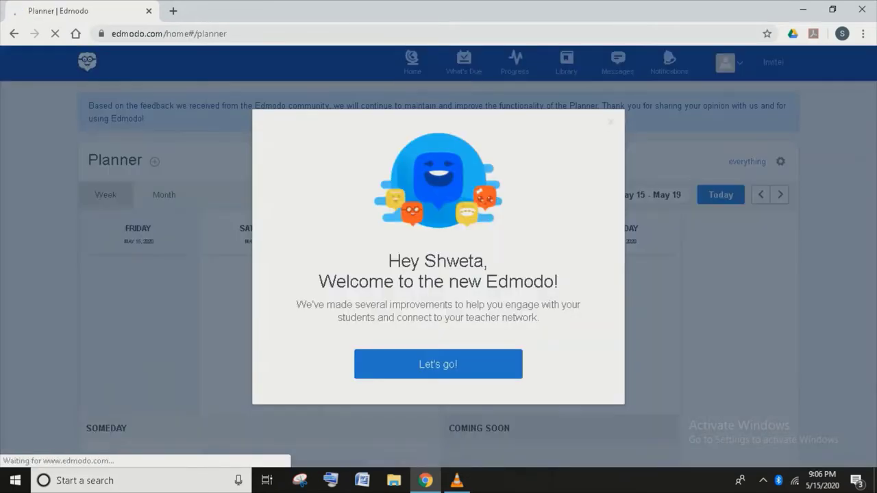
left_click(438, 364)
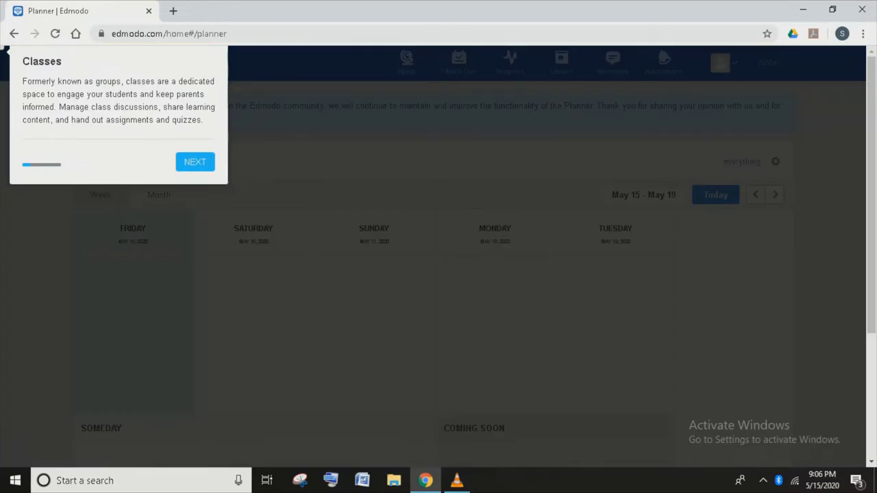
left_click(194, 162)
left_click(195, 161)
left_click(530, 184)
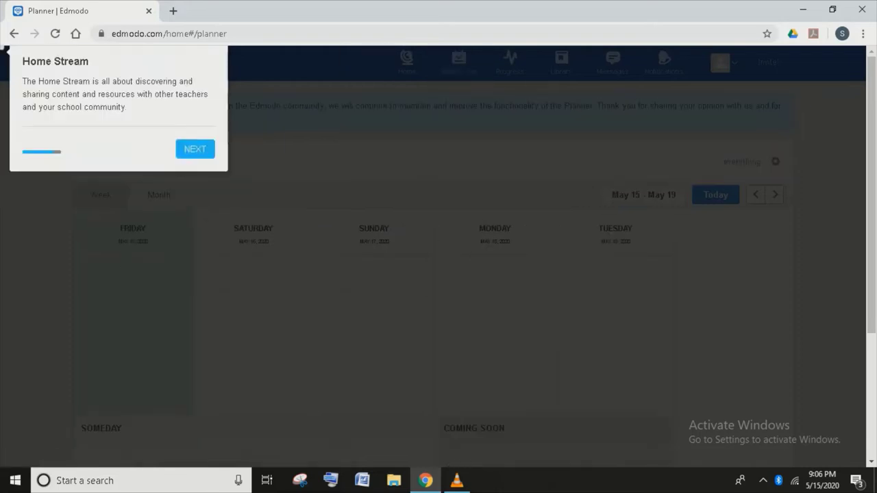
left_click(195, 149)
left_click(677, 194)
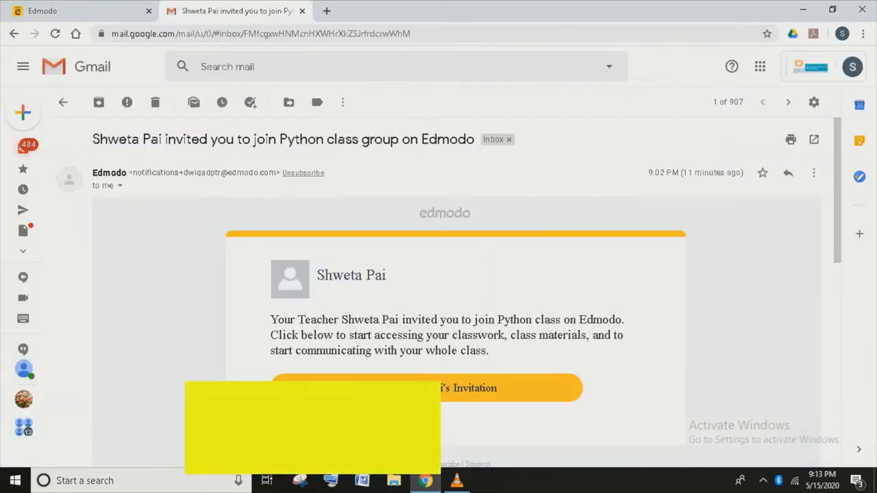
Accept the Edmodo invitation to join the Python class from the Gmail email.
left_click(432, 387)
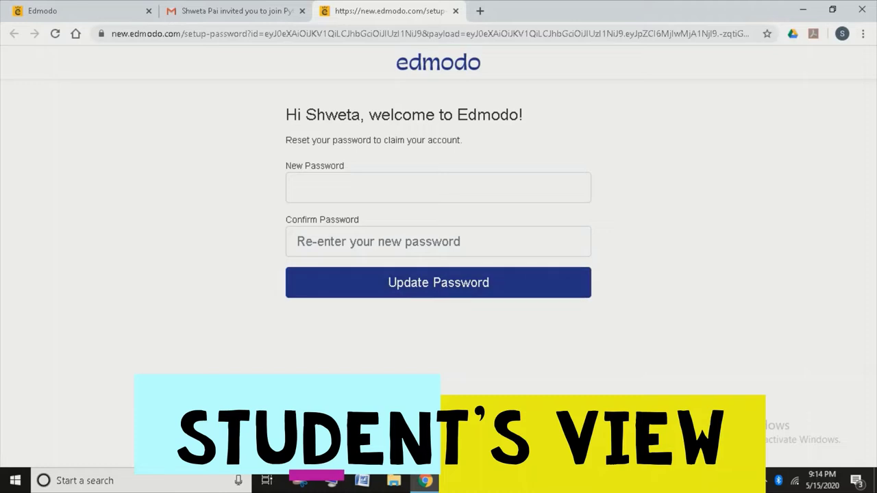
Enter and confirm a new password for the student account and submit it.
left_click(302, 188)
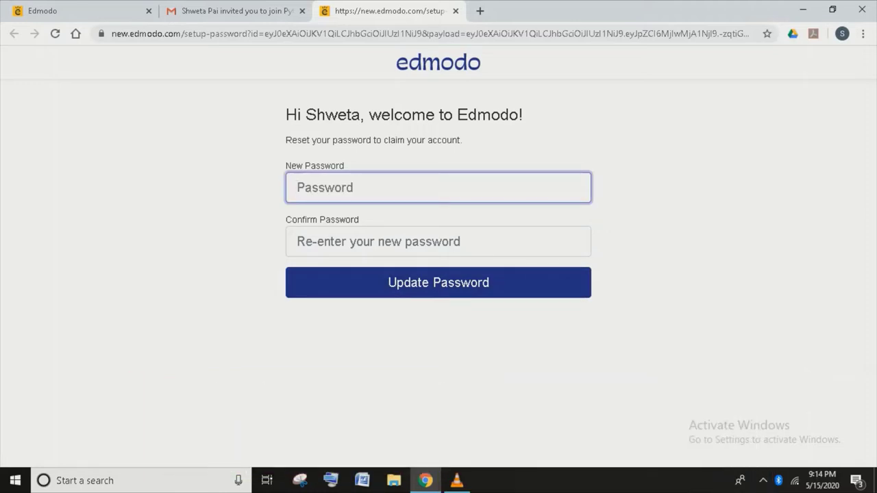
type("***")
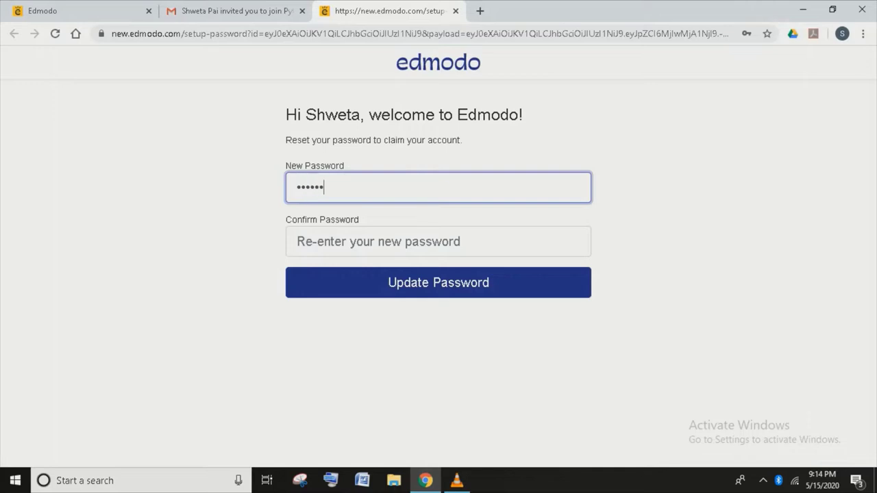
left_click(301, 241)
type("***")
key("Return")
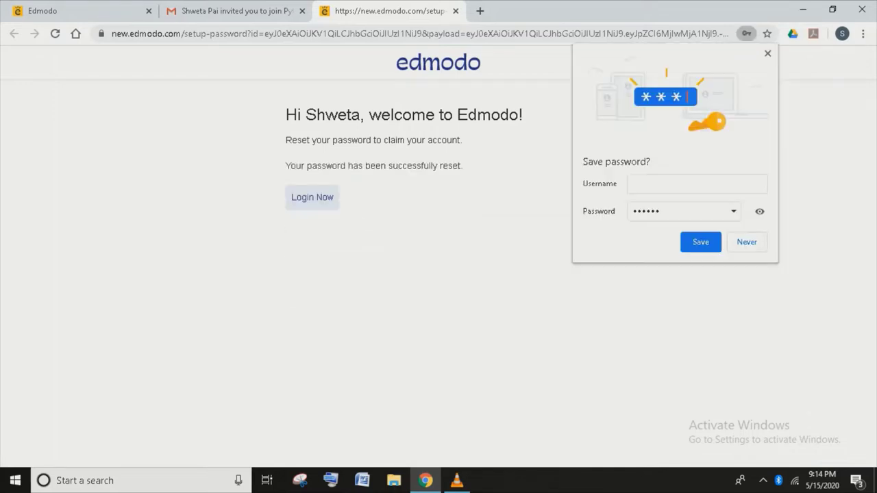
Dismiss Chrome's save-password offer and continue to the Edmodo login page.
key("Escape")
key("Tab")
key("Return")
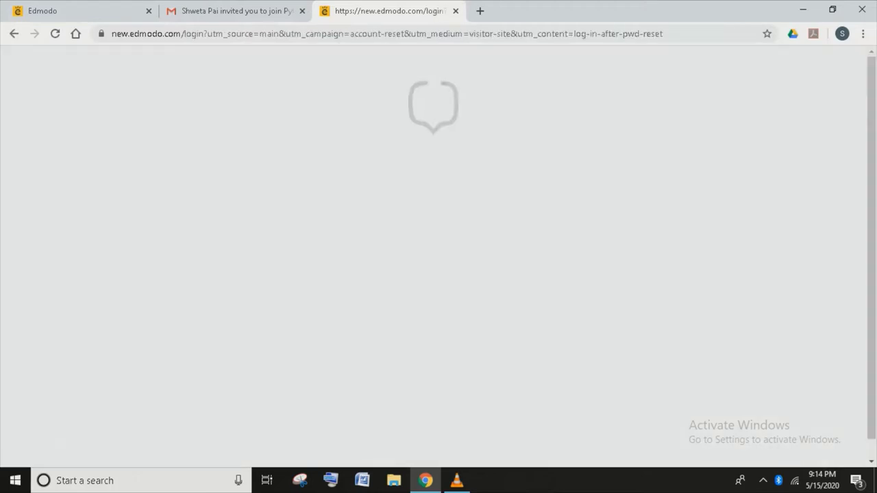
Sign in to Edmodo with the Google account and open the Python class.
left_click(360, 188)
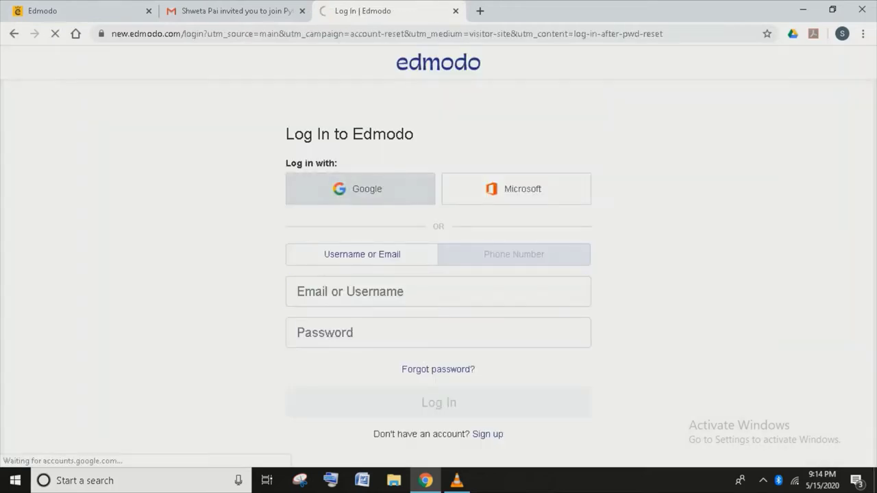
key("Return")
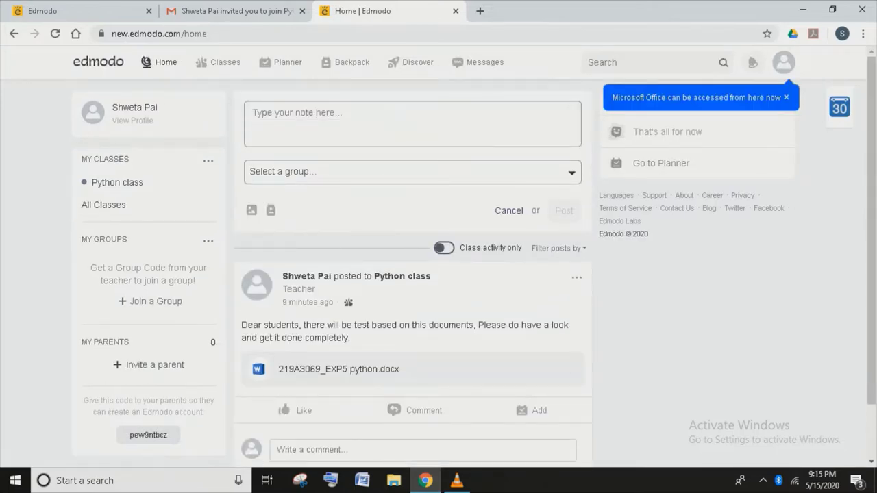
left_click(117, 182)
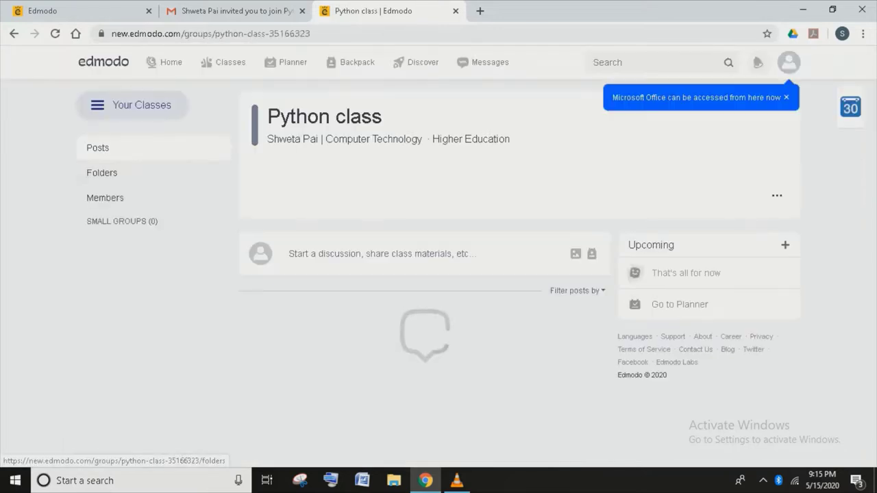
Like the teacher's test post, comment 'ok ma'am', and open the class Members list.
scroll(439, 274, "down", 2)
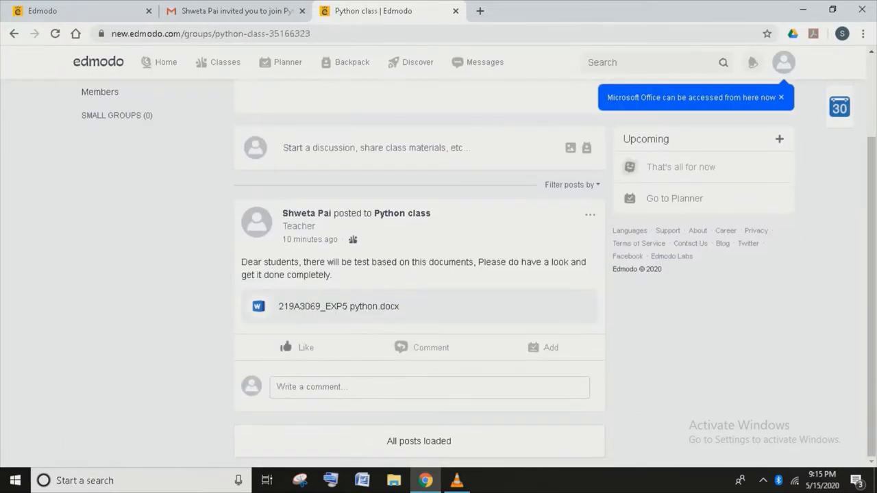
left_click(300, 347)
left_click(430, 387)
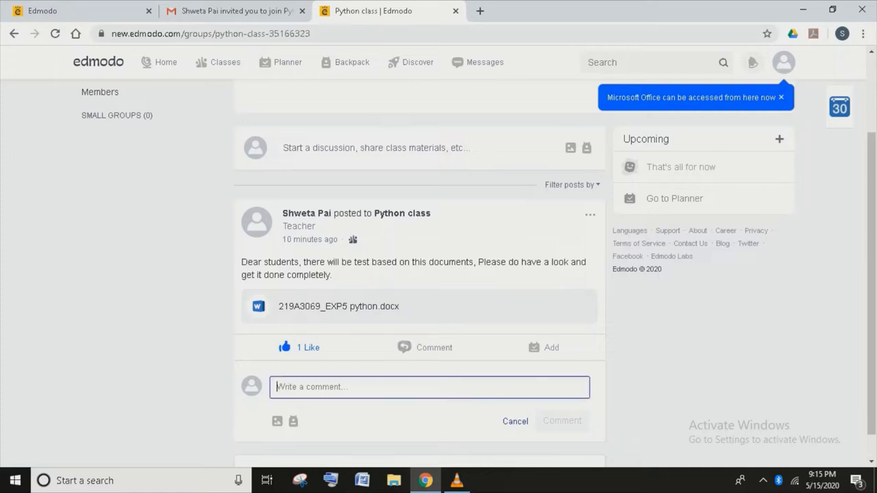
type("ok maam")
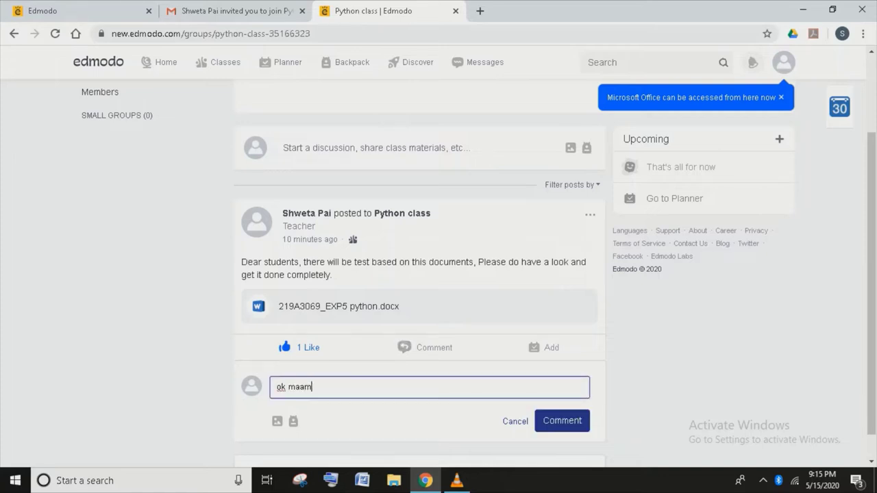
key("Return")
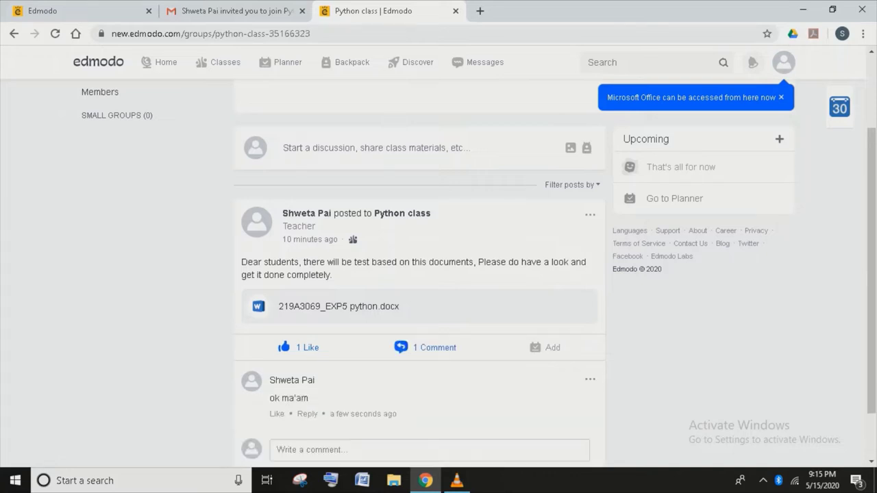
left_click(102, 173)
left_click(105, 198)
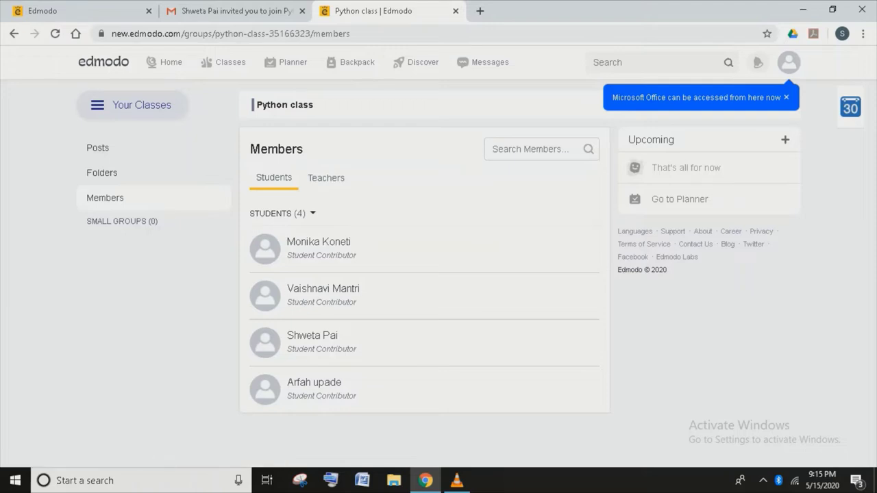
Check the class's Teachers and Students lists, then return to the Python class posts.
left_click(326, 177)
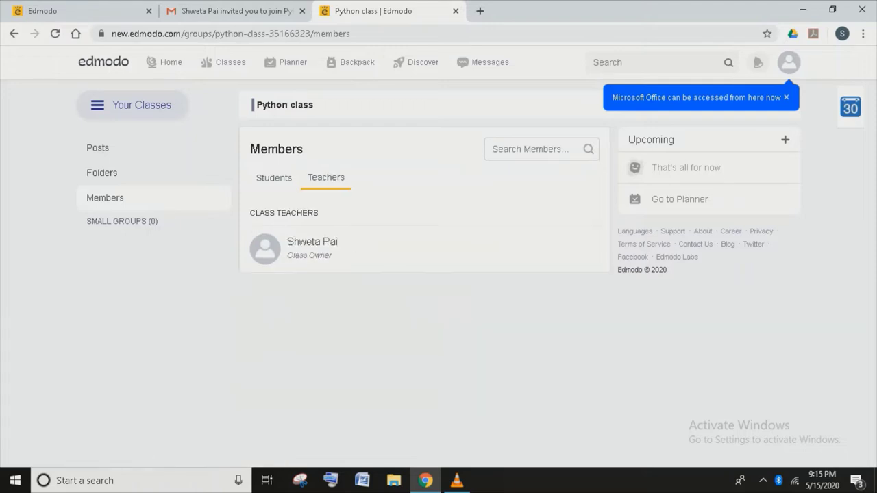
left_click(274, 178)
left_click(97, 147)
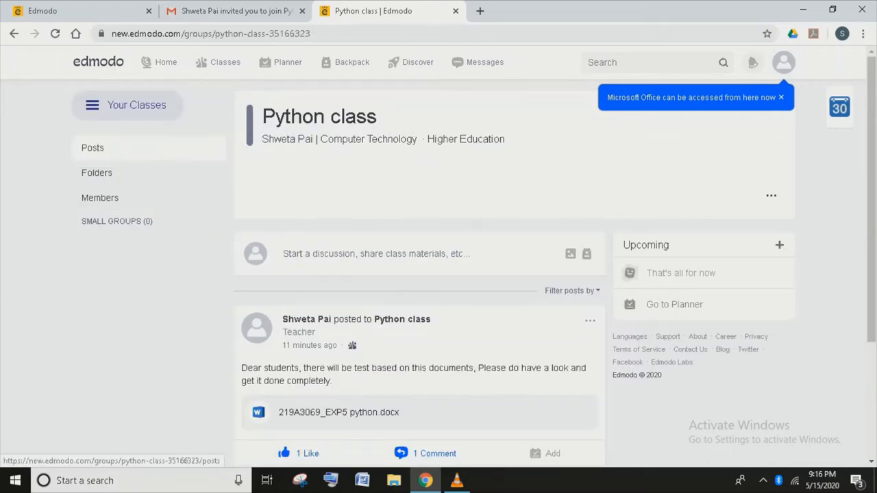
Go to the all-classes overview and log out of Edmodo.
left_click(224, 62)
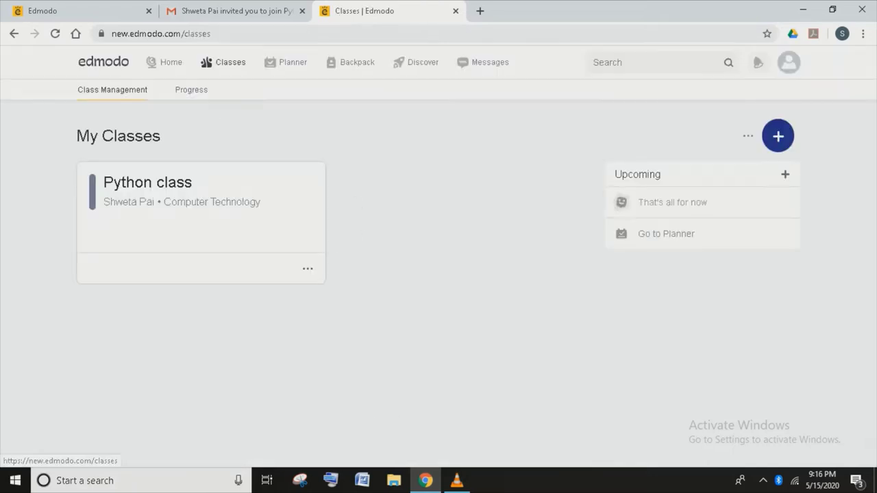
left_click(789, 62)
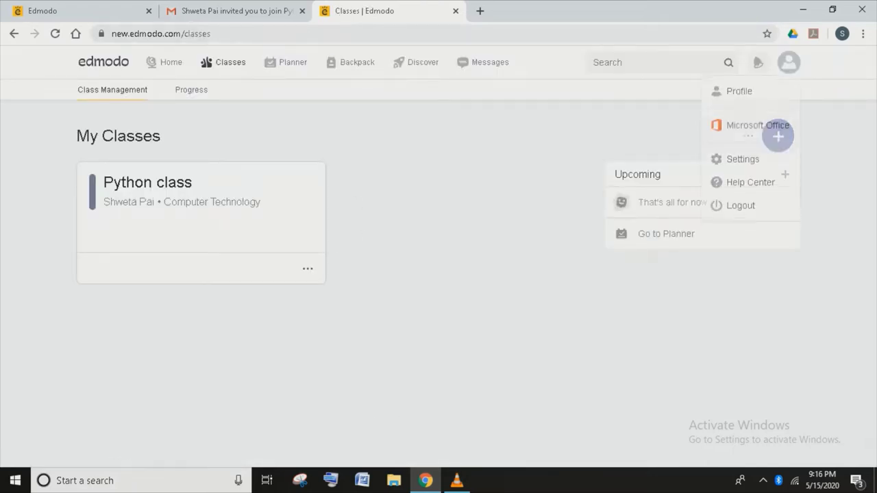
left_click(740, 206)
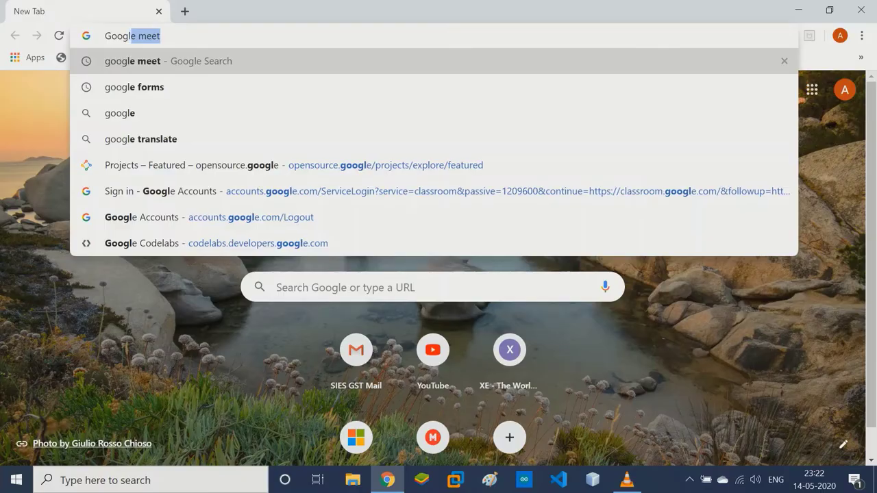
Search Google for google forms, go to Forms and open the Course Evaluation form.
key("Down")
key("Return")
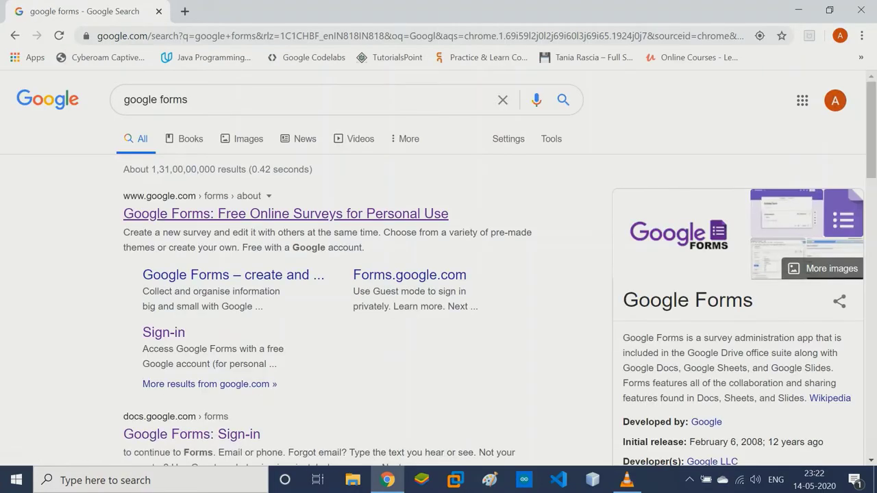
left_click(192, 435)
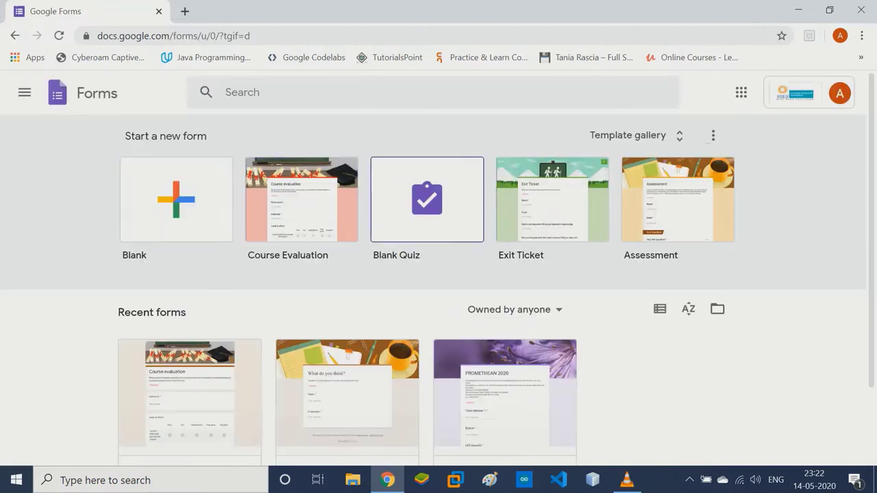
scroll(433, 287, "down", 1)
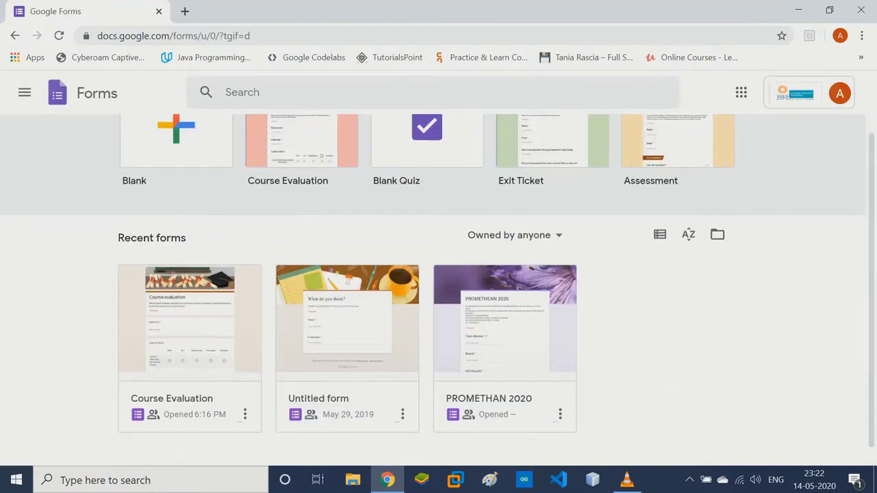
left_click(189, 322)
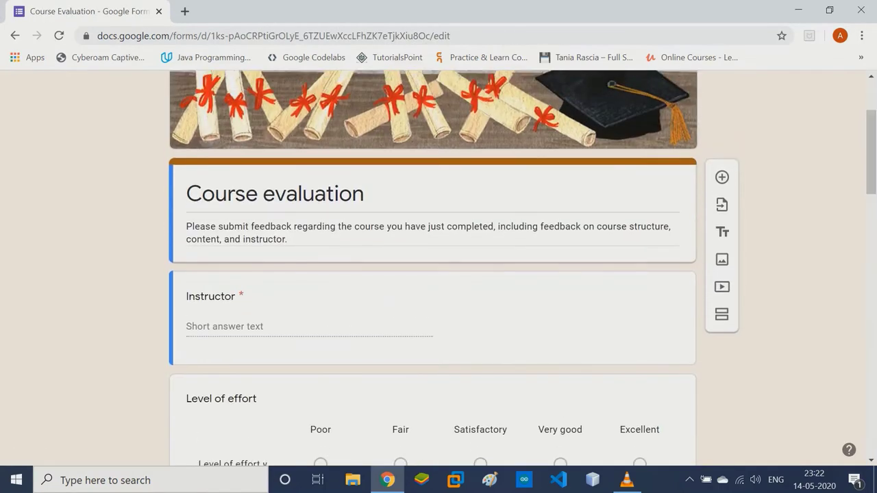
Scroll through the Course Evaluation questions, then check the 1-response summary under Responses.
scroll(433, 274, "down", 3)
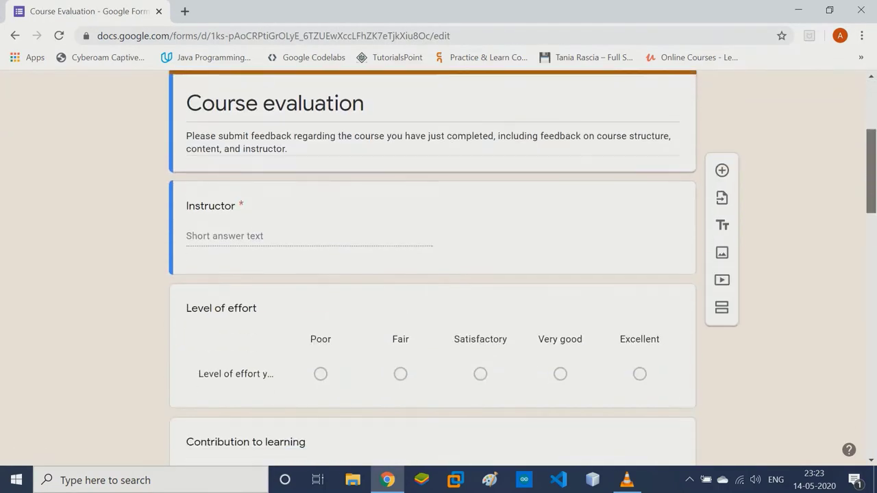
scroll(432, 274, "down", 14)
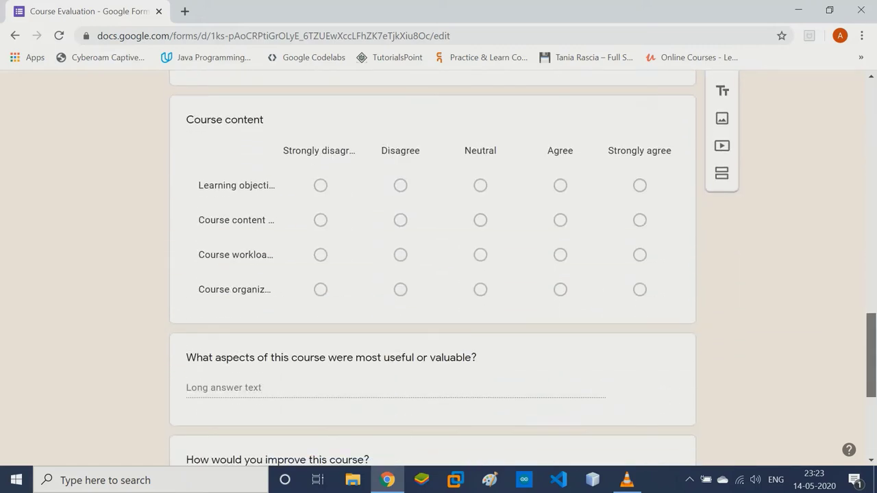
scroll(433, 274, "down", 4)
scroll(433, 274, "up", 20)
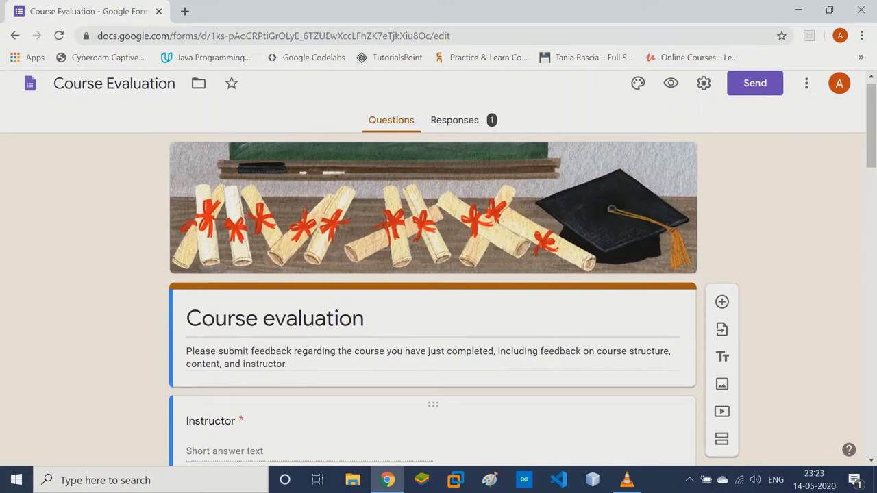
left_click(454, 120)
scroll(433, 274, "down", 4)
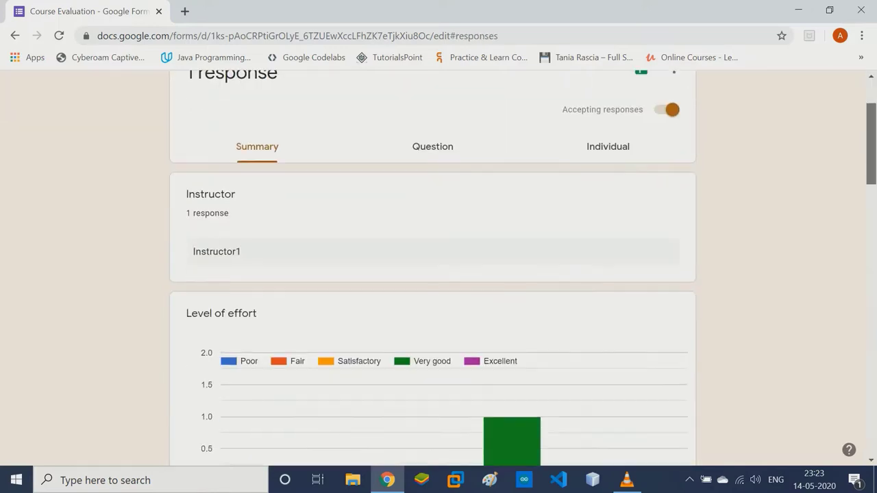
scroll(433, 274, "down", 15)
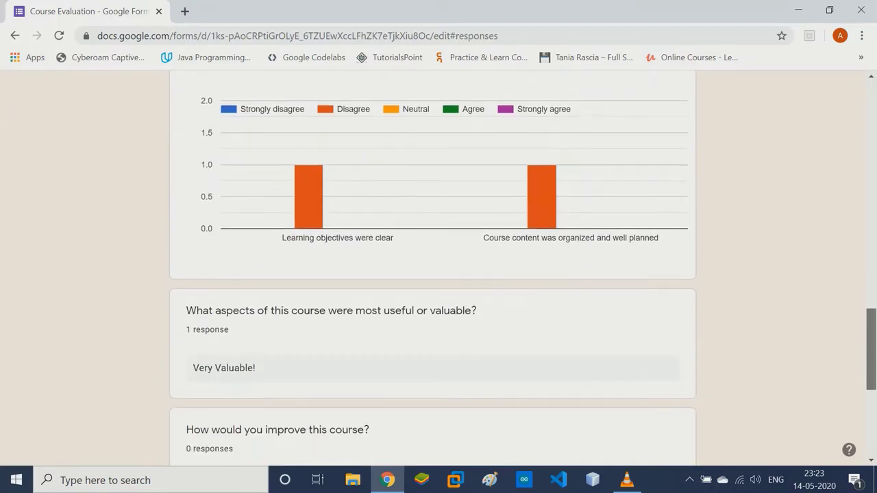
scroll(438, 274, "up", 20)
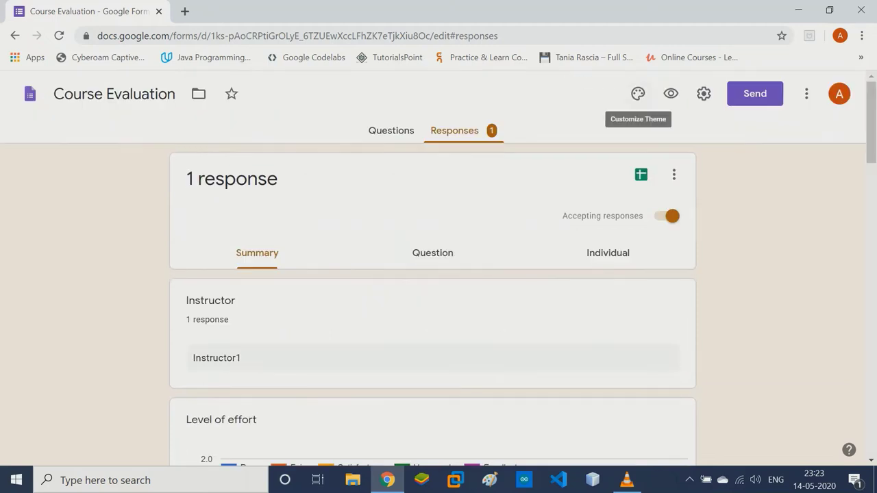
Preview the form as a respondent and answer the Instructor question with 'Test'.
left_click(671, 94)
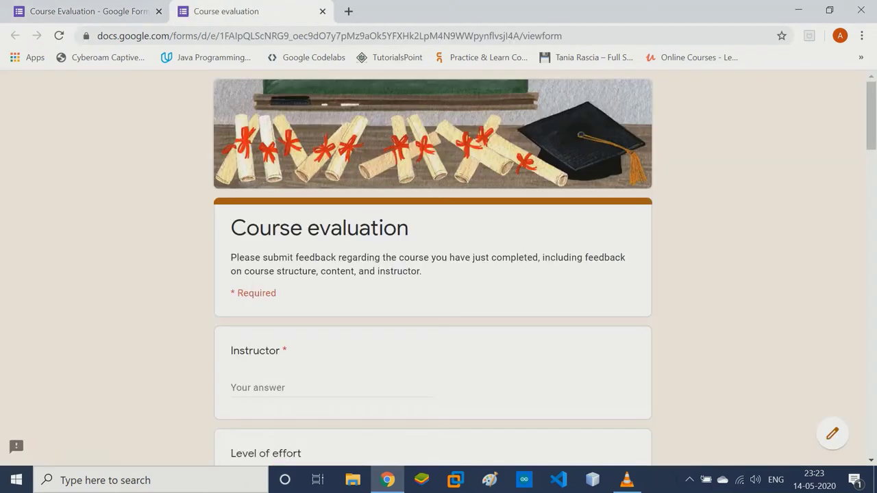
scroll(433, 274, "down", 2)
left_click(288, 265)
type("Test")
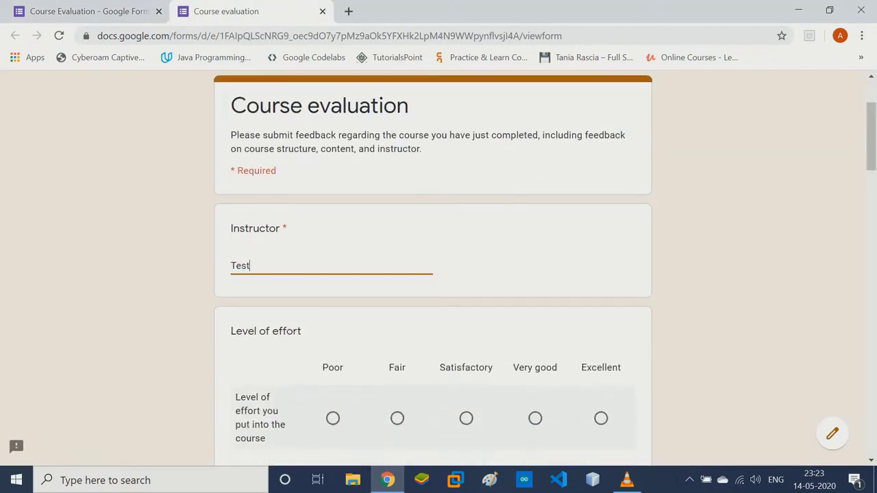
Rate course organization for participation as Neutral and answer most useful aspects with 'Everything!'.
scroll(433, 274, "down", 4)
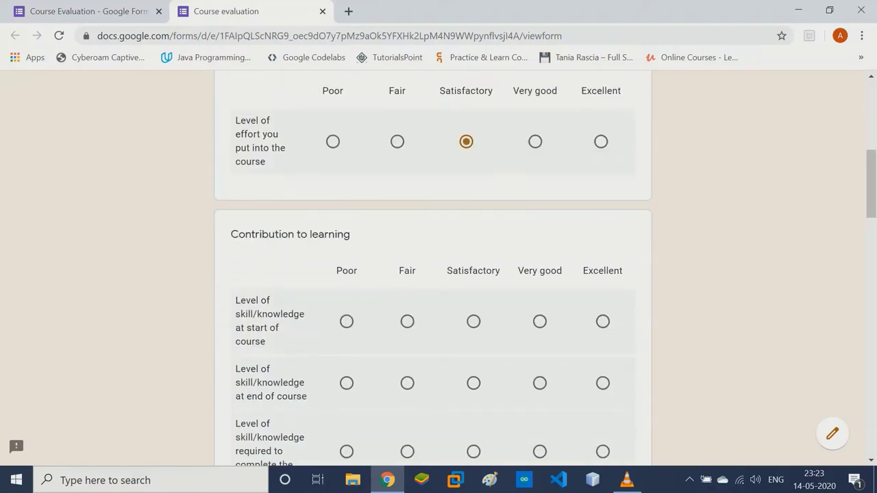
scroll(433, 274, "down", 5)
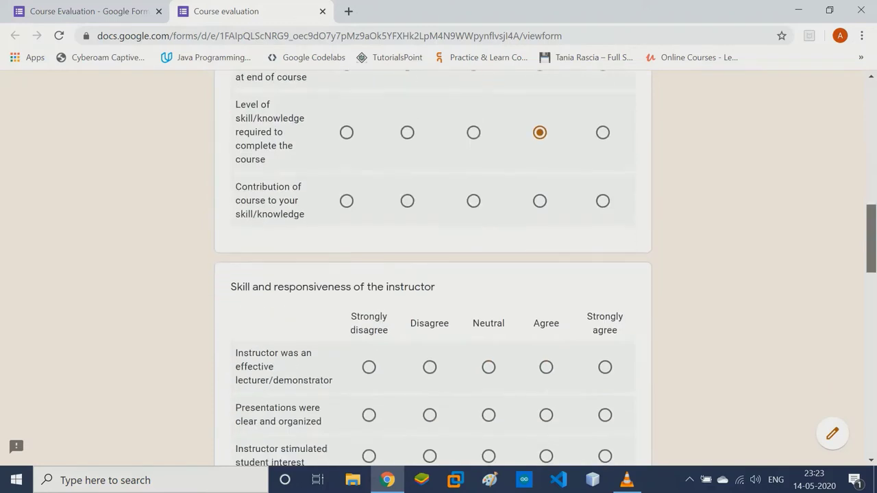
scroll(489, 292, "down", 2)
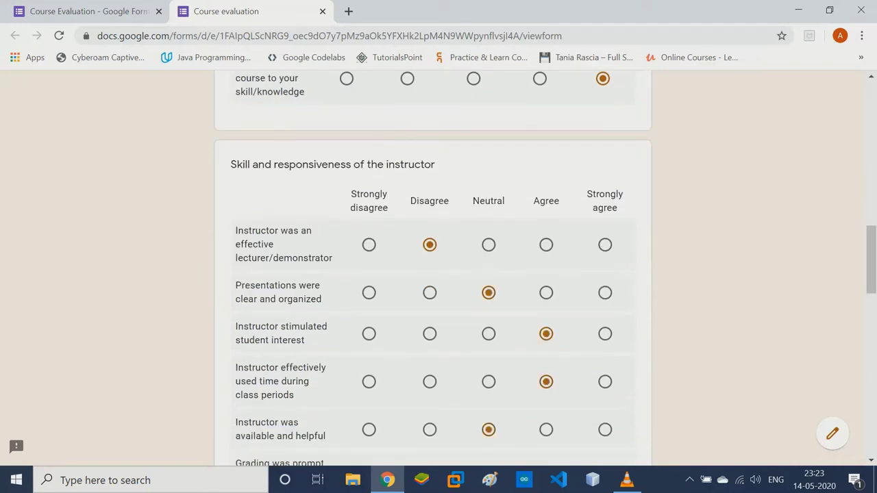
scroll(489, 430, "down", 4)
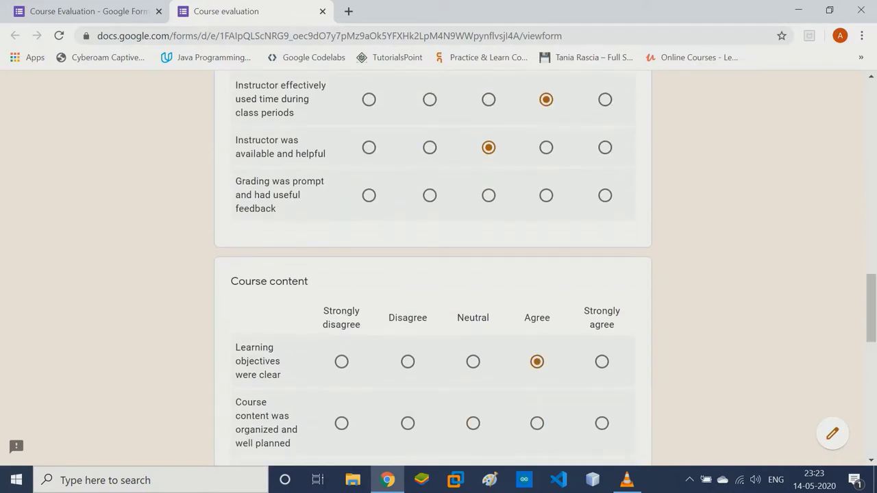
scroll(433, 274, "down", 4)
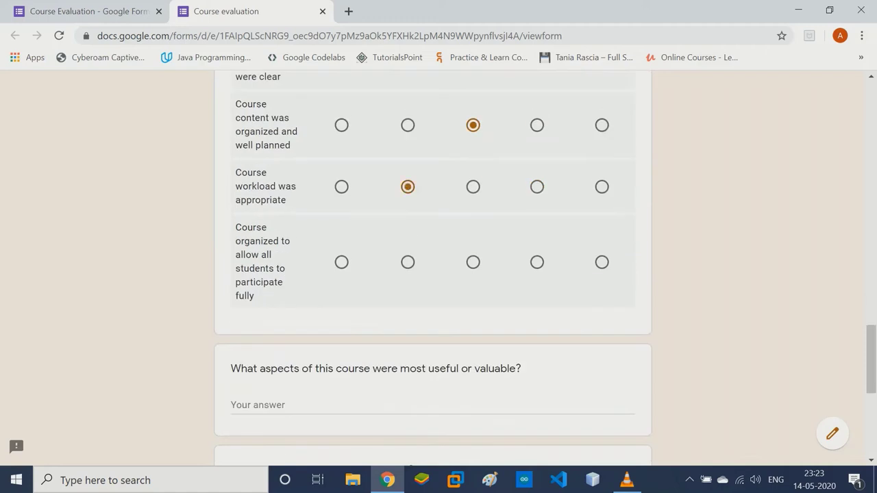
left_click(473, 262)
scroll(433, 274, "down", 3)
left_click(432, 213)
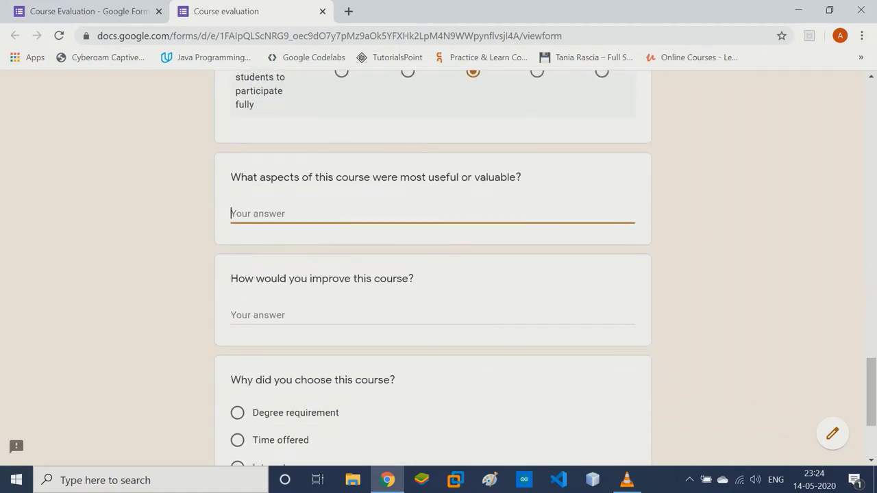
type("Everything!")
Choose Interest as the reason for the course, submit the response, and close the preview.
scroll(433, 275, "down", 2)
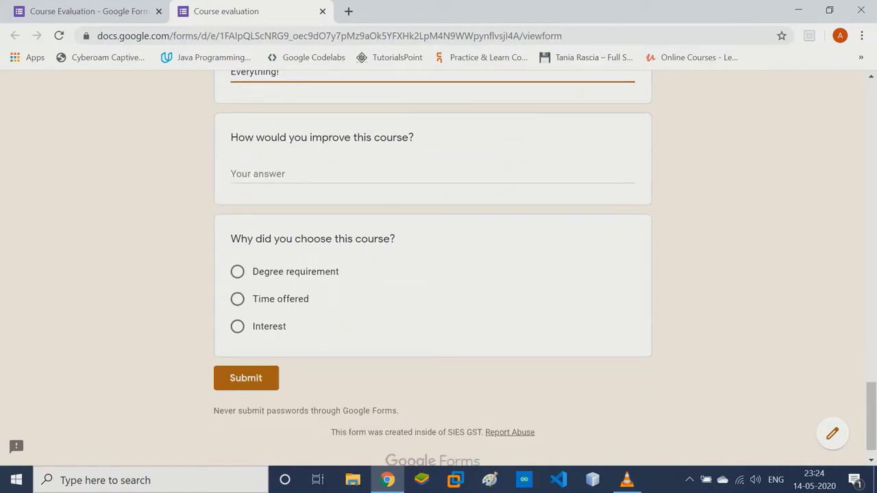
left_click(237, 326)
left_click(246, 378)
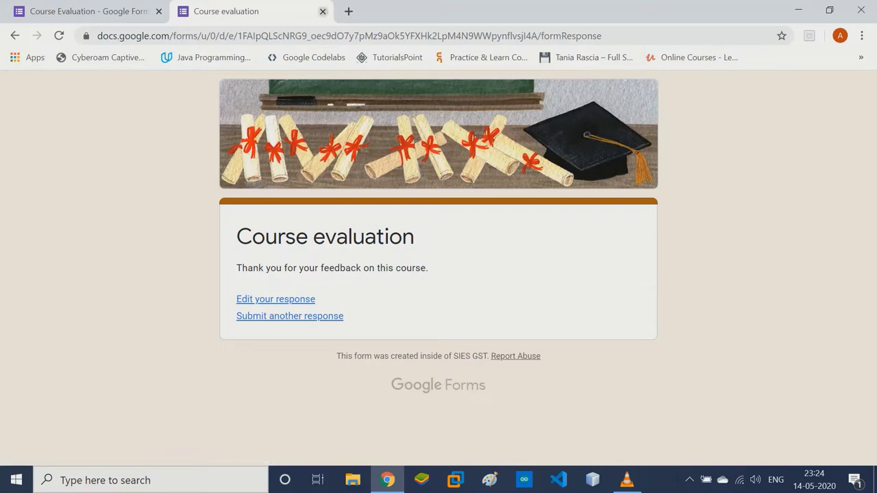
key("ctrl+w")
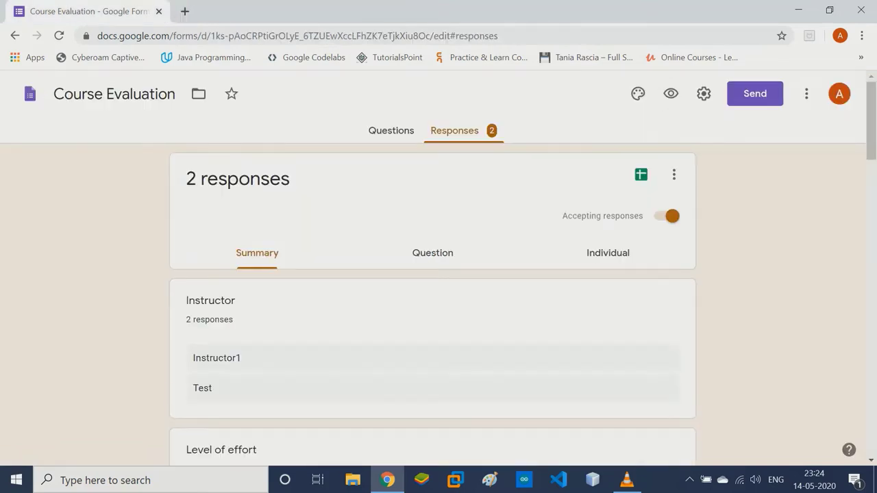
Review the 2-response summary, dismiss the Sheets destination dialog, and view Instructor answers by question.
scroll(439, 267, "down", 7)
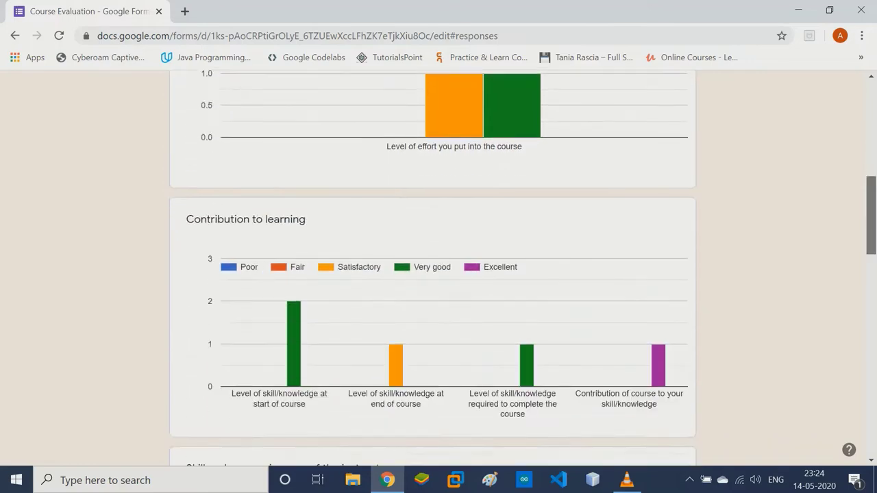
scroll(438, 267, "down", 15)
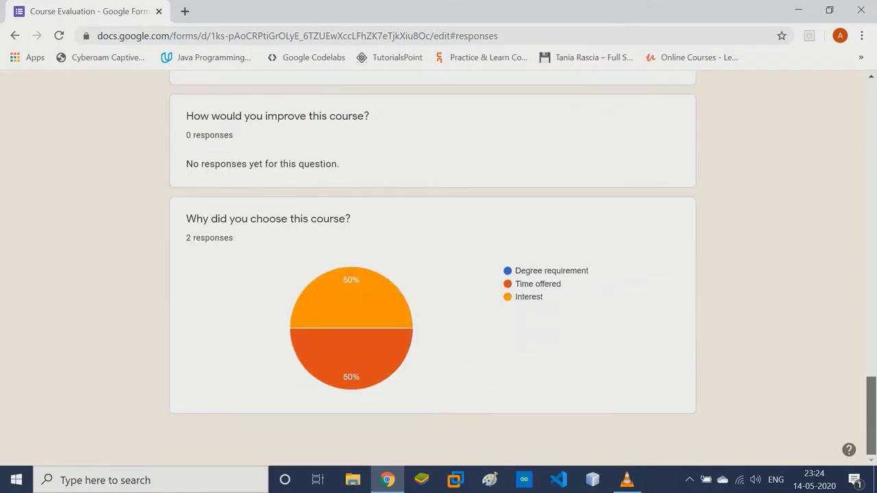
scroll(439, 268, "up", 20)
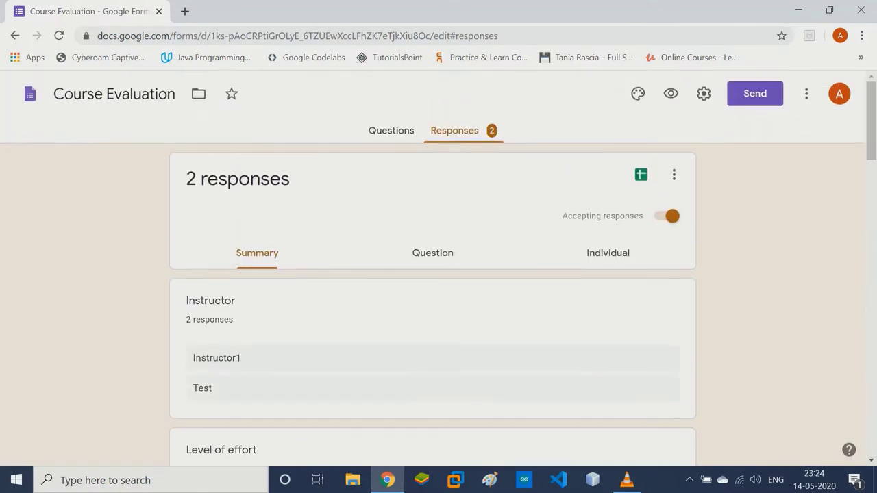
left_click(640, 175)
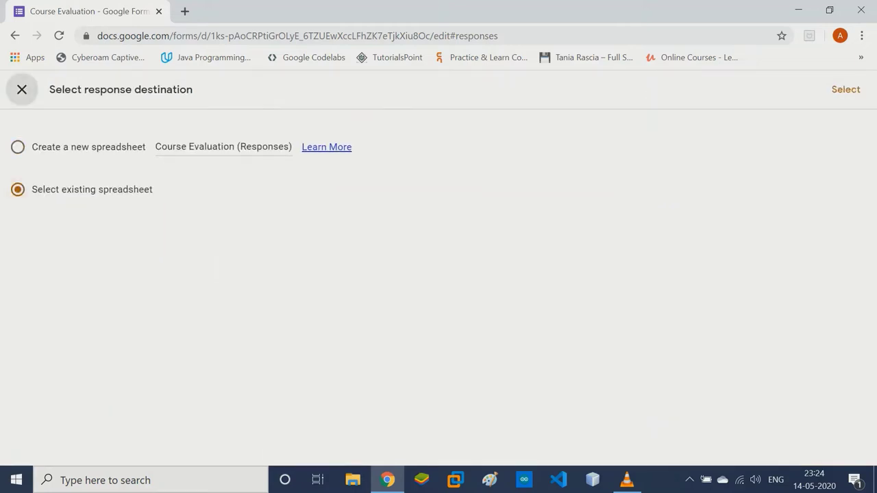
left_click(22, 89)
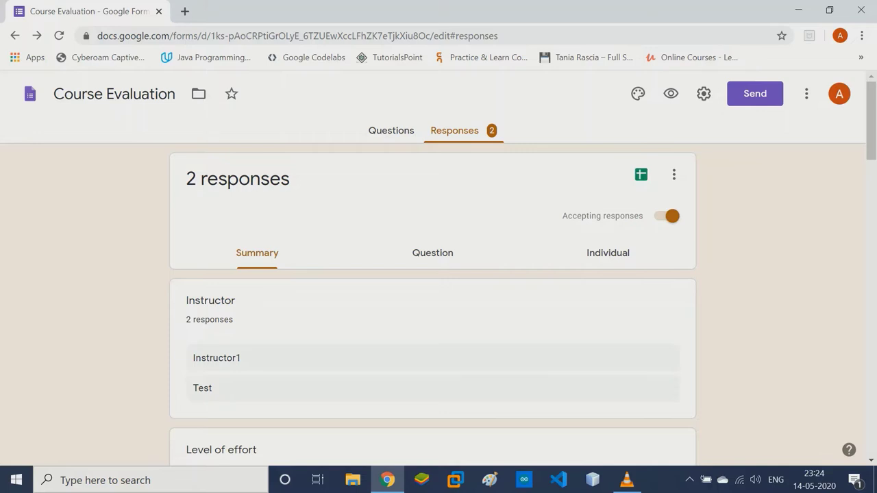
left_click(432, 253)
scroll(438, 274, "down", 4)
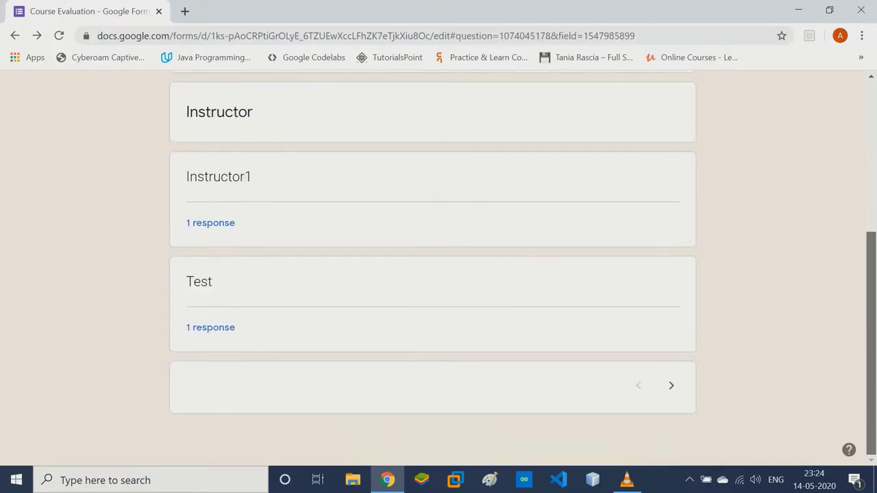